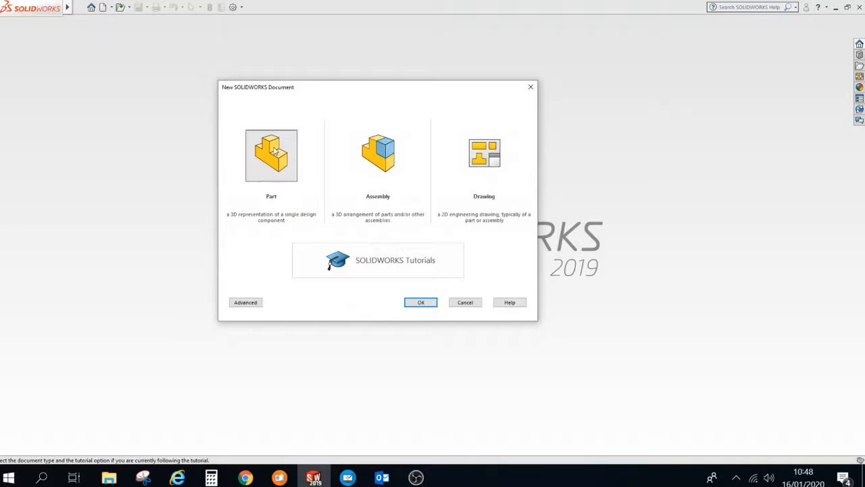
Step: Create a new part and start an Extruded Boss/Base sketch on the Top Plane
left_click(275, 173)
left_click(415, 304)
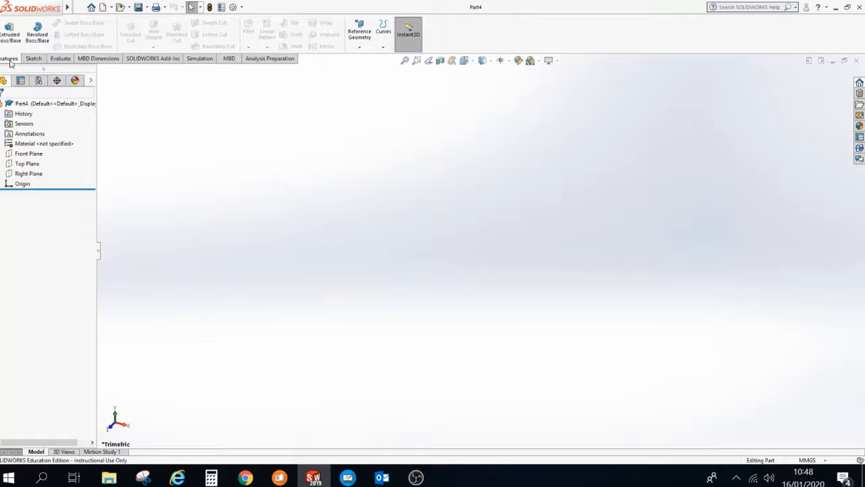
left_click(30, 61)
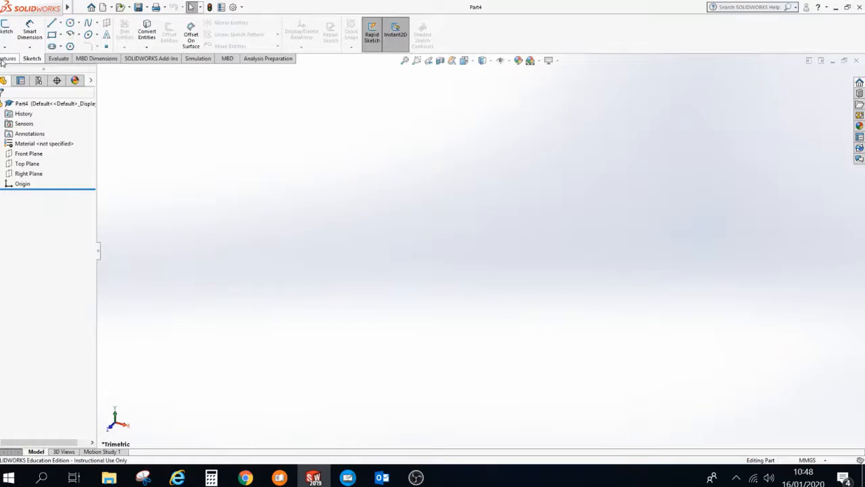
left_click(5, 59)
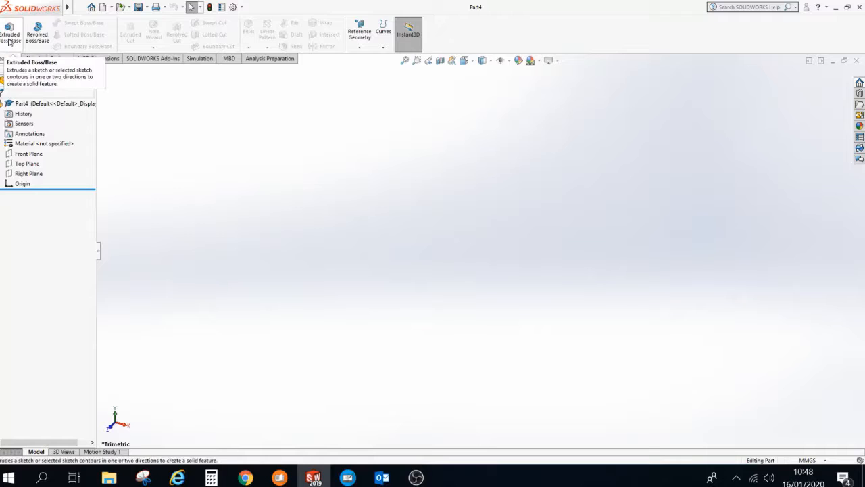
left_click(6, 36)
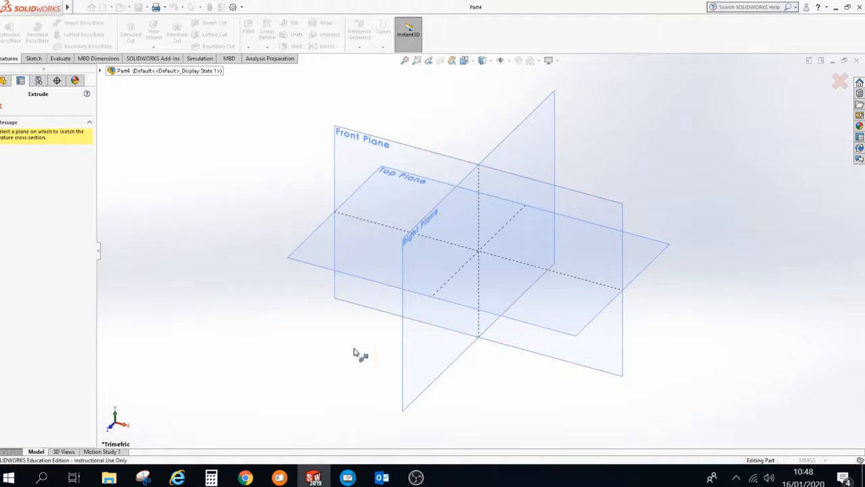
left_click(311, 267)
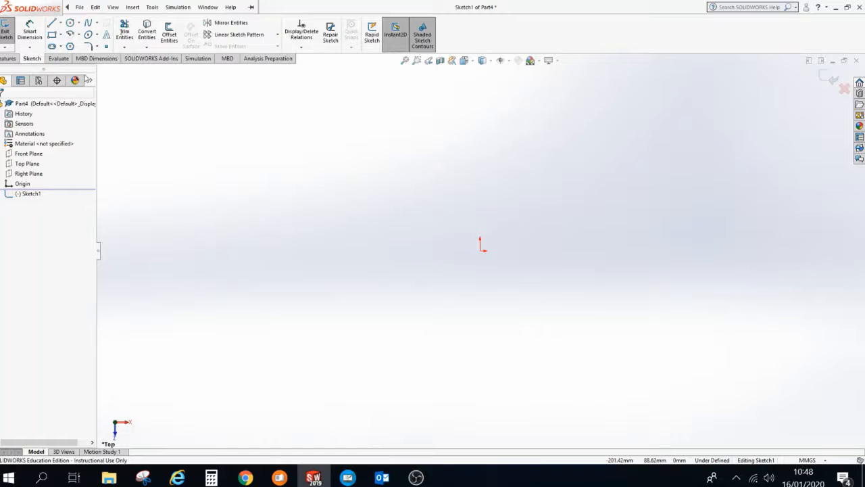
Step: Sketch a corner rectangle about 44 mm wide and 78 mm high, to the left of the origin
left_click(61, 35)
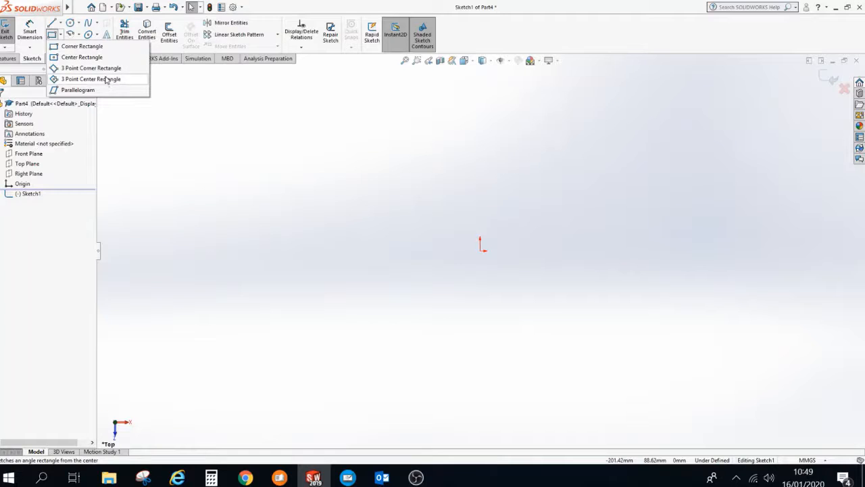
left_click(101, 47)
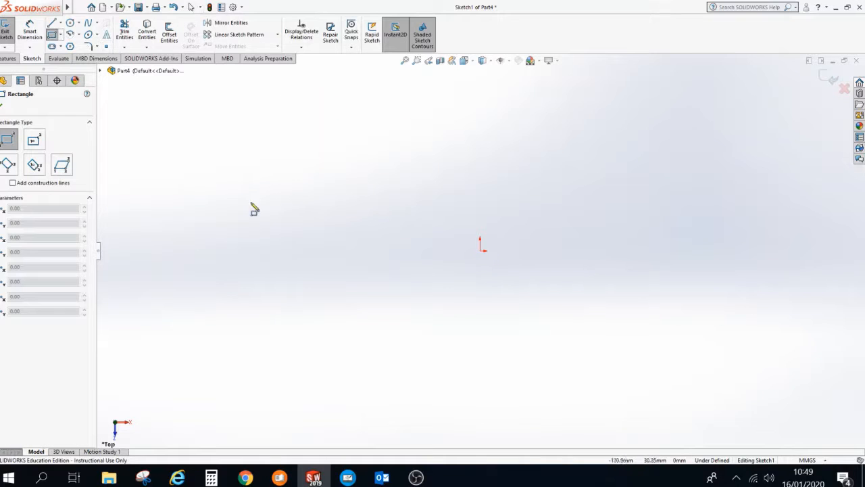
left_click(288, 259)
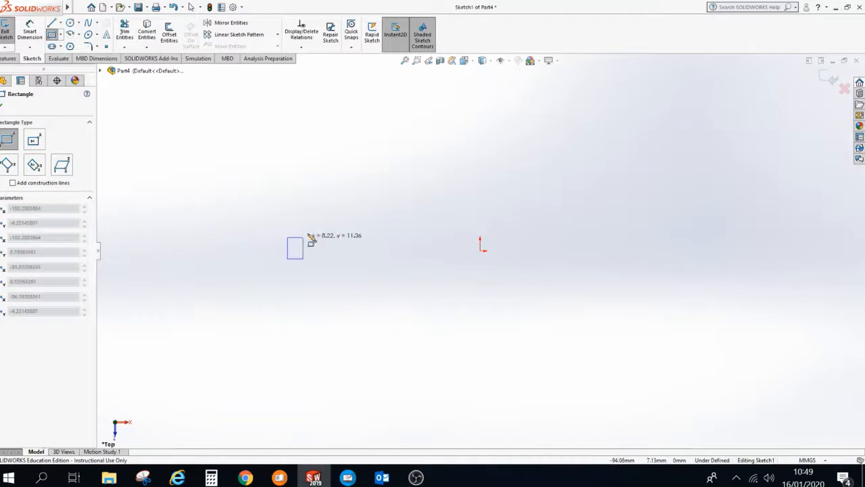
left_click(371, 113)
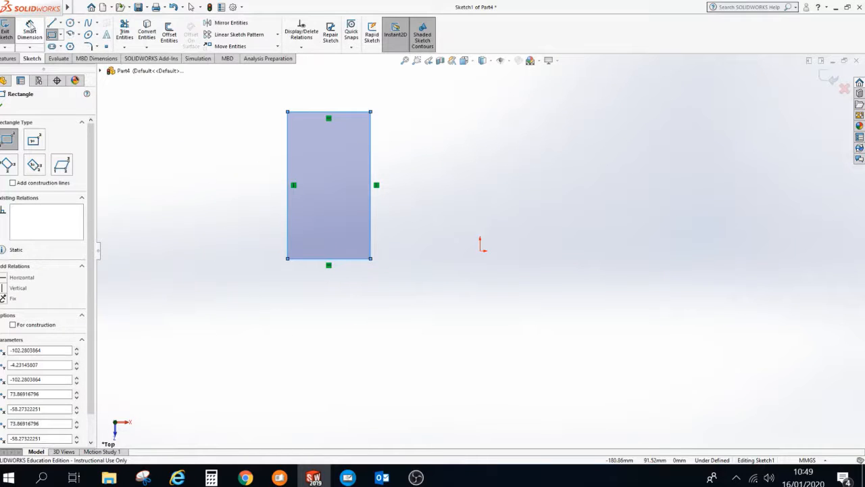
Step: Dimension the rectangle's left vertical side and set its length to 100 mm
left_click(30, 28)
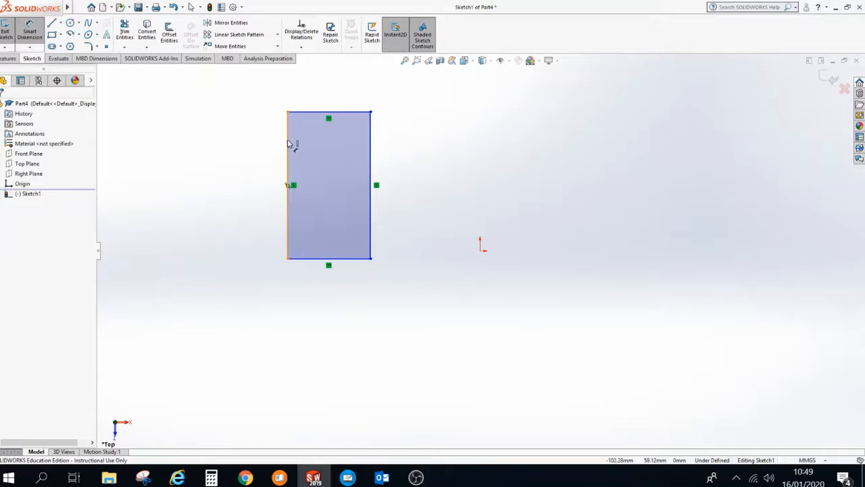
left_click(286, 206)
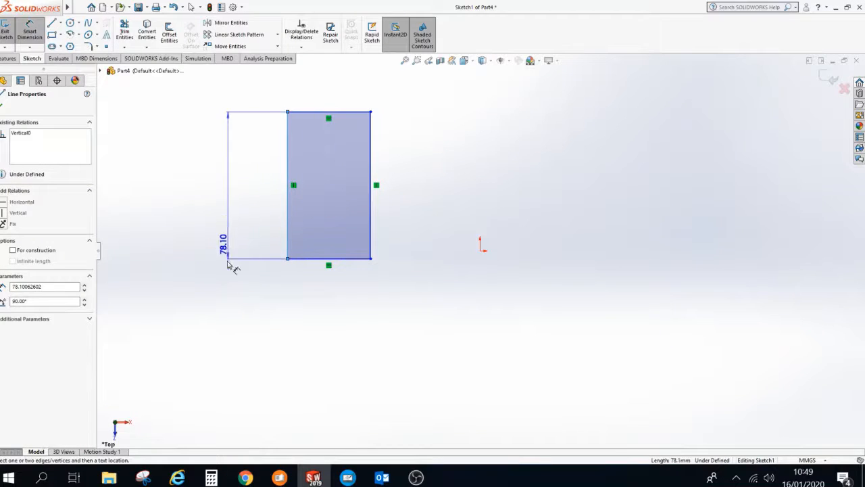
left_click(230, 300)
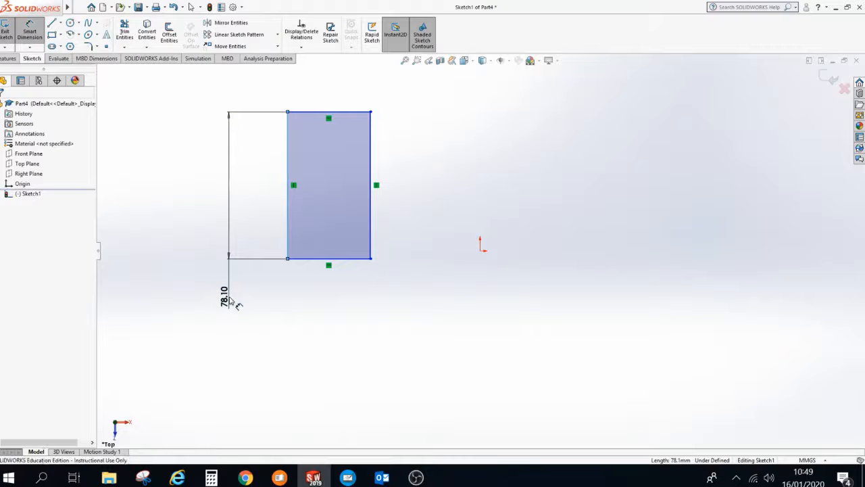
double_click(226, 297)
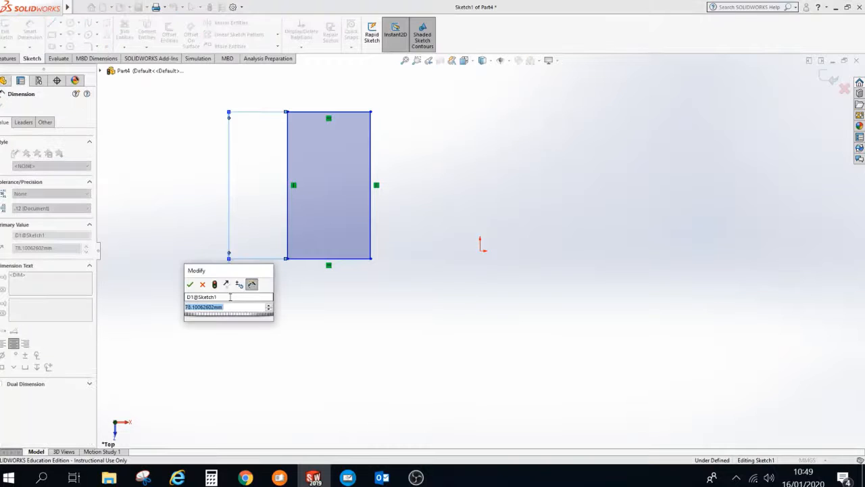
type("100")
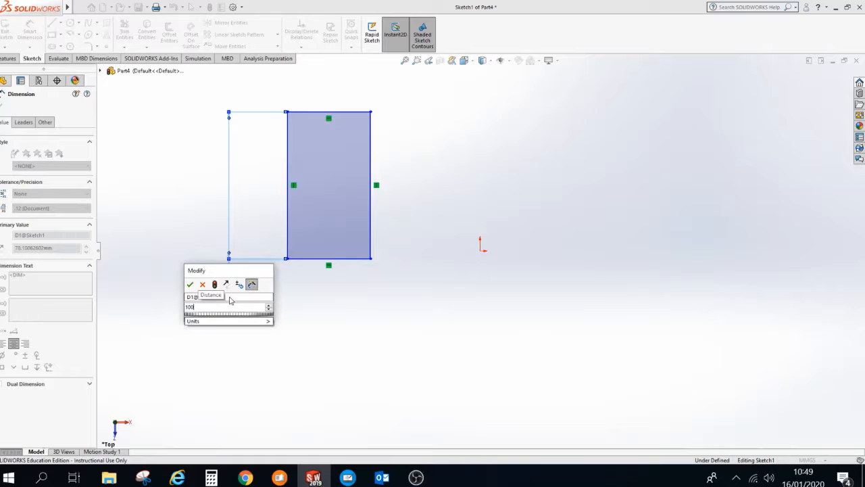
key("Return")
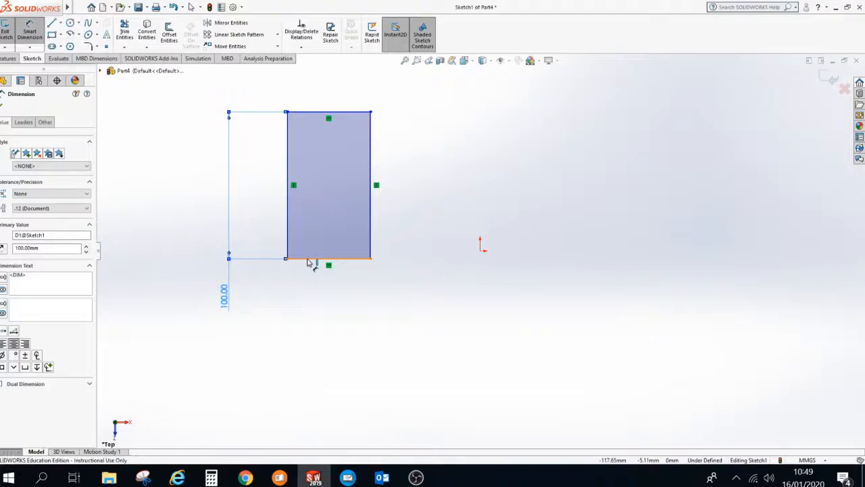
Step: Dimension the rectangle's bottom edge at 100 mm and keep the document units on MMGS (millimeter, gram, second)
left_click(307, 290)
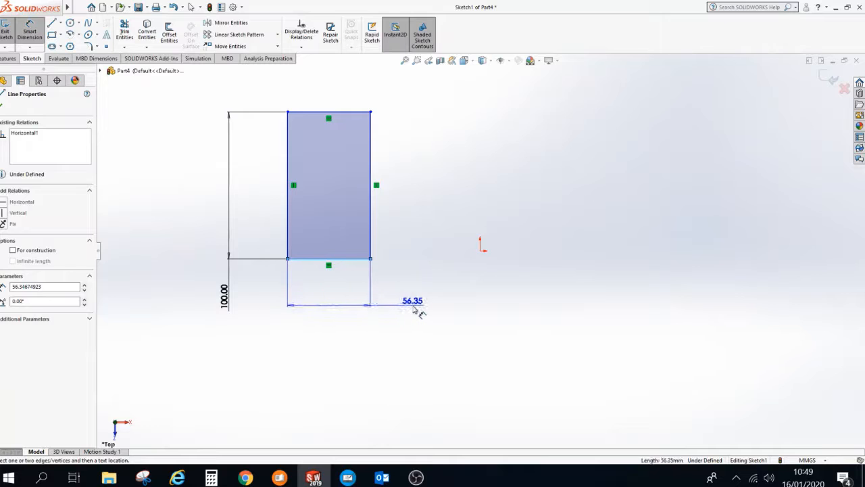
left_click(415, 308)
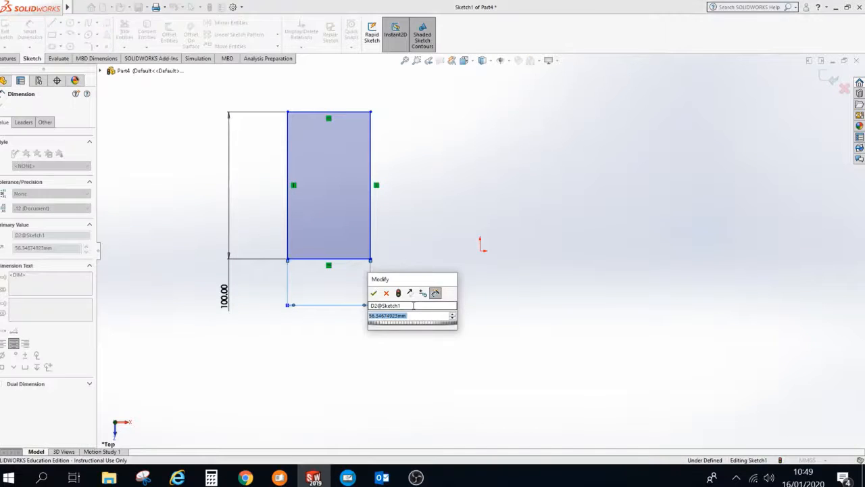
type("100")
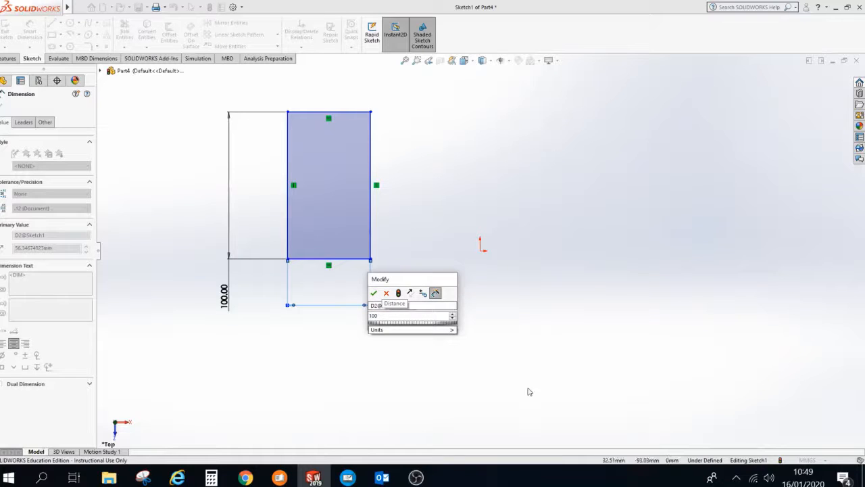
key("Escape")
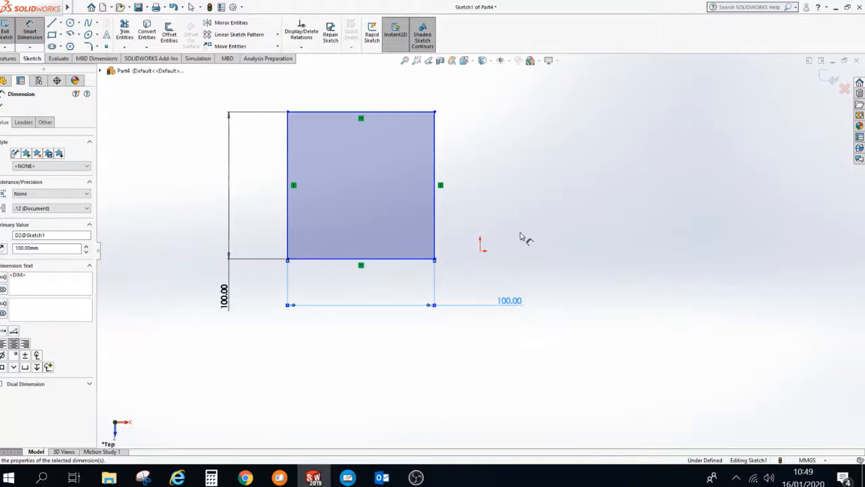
left_click(815, 461)
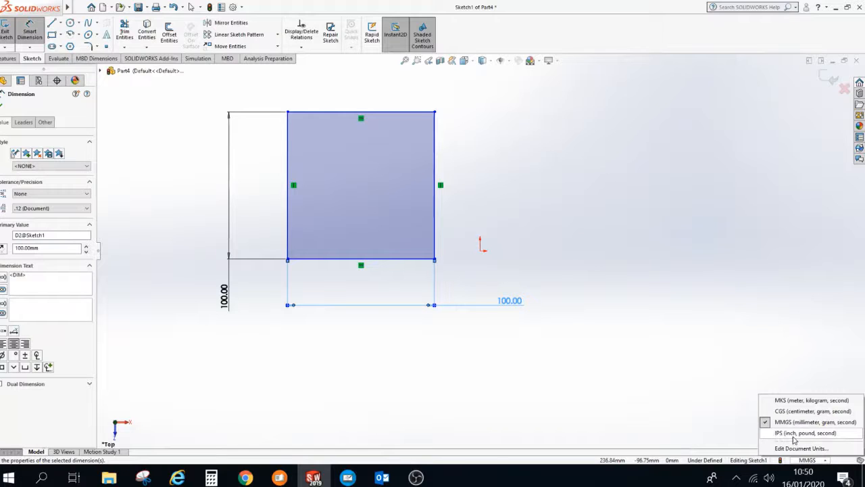
left_click(810, 422)
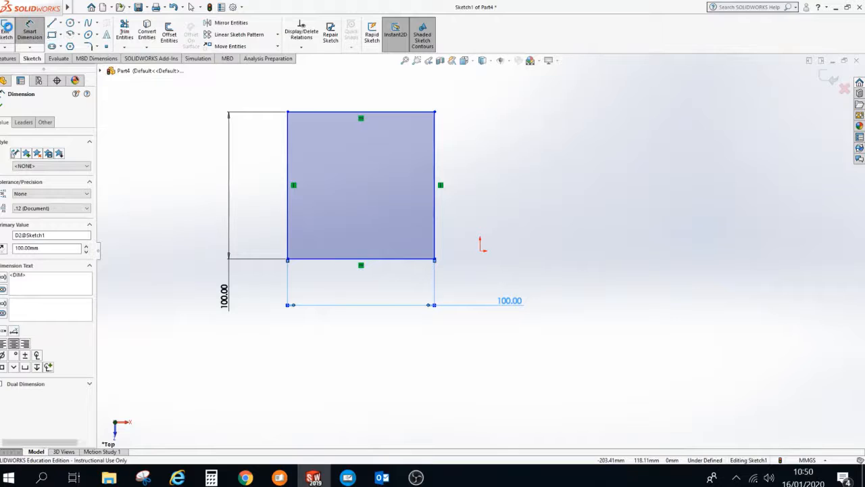
Step: Exit the sketch and extrude the square as a blind boss to a depth of 100 mm
left_click(9, 30)
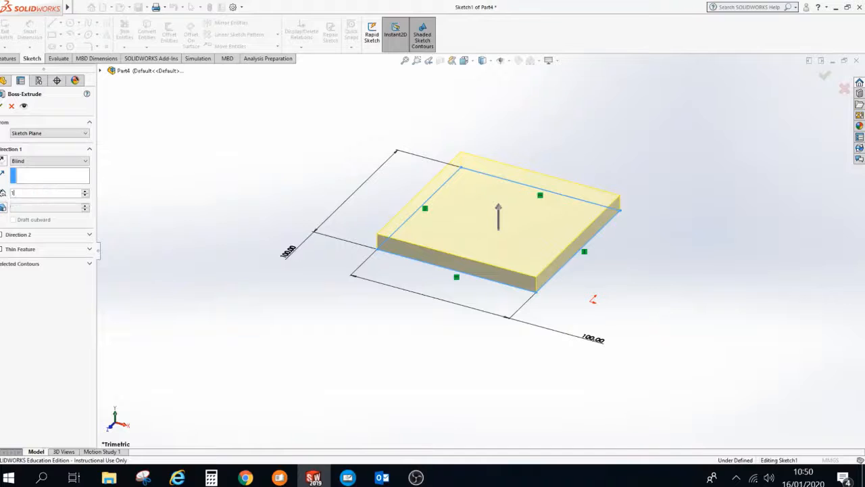
type("100")
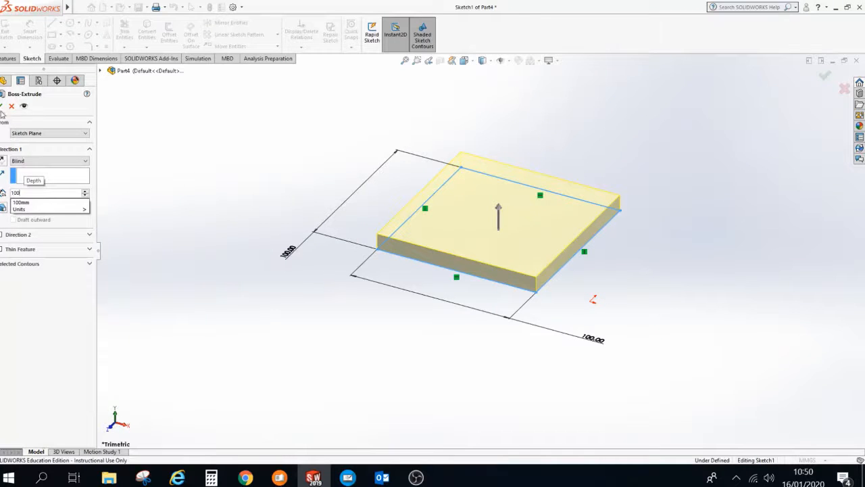
key("Return")
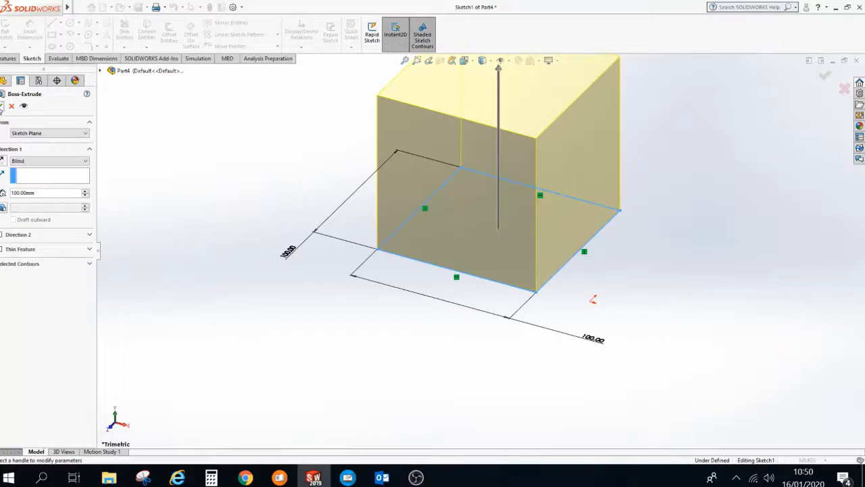
left_click(2, 106)
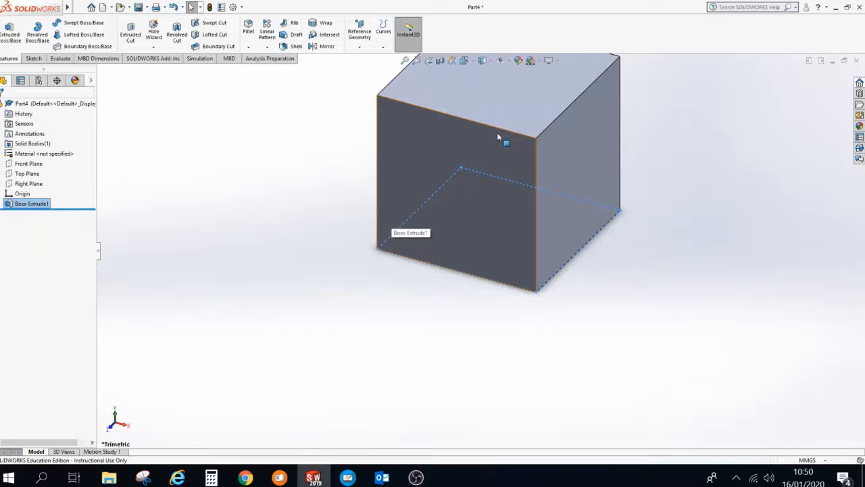
Step: Examine the cube at different zooms and angles, view its front face straight on, and finish with a fitted isometric view
scroll(500, 138, "up", 5)
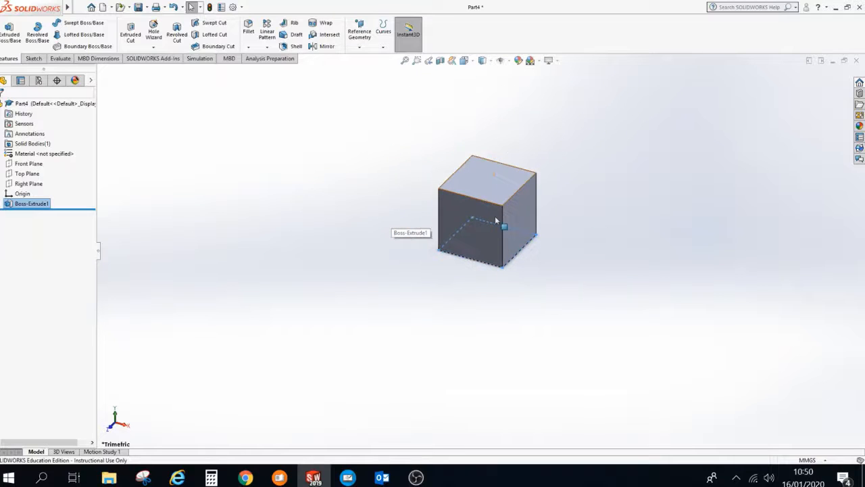
scroll(498, 218, "down", 5)
scroll(498, 218, "up", 5)
scroll(496, 220, "down", 2)
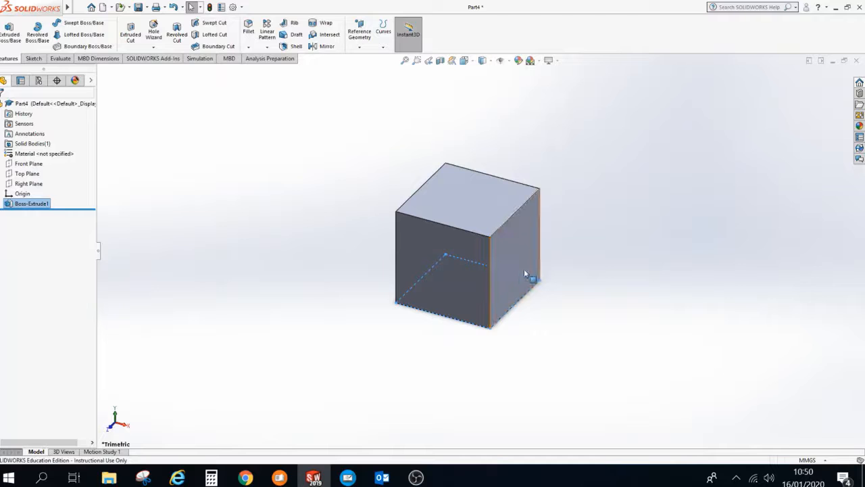
middle_click_drag(524, 268, 180, 250)
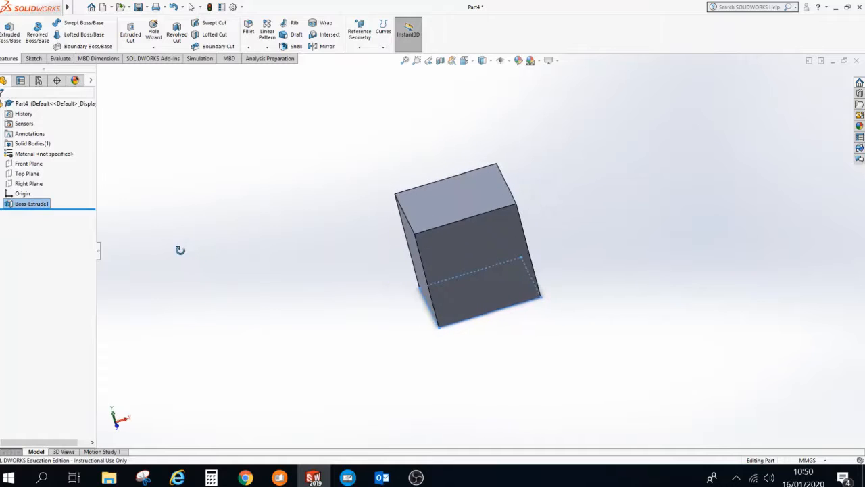
left_click(605, 185)
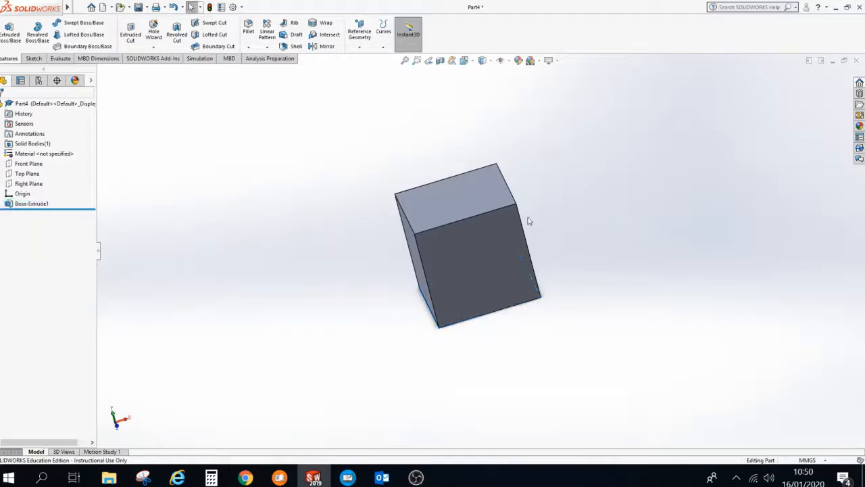
left_click(476, 258)
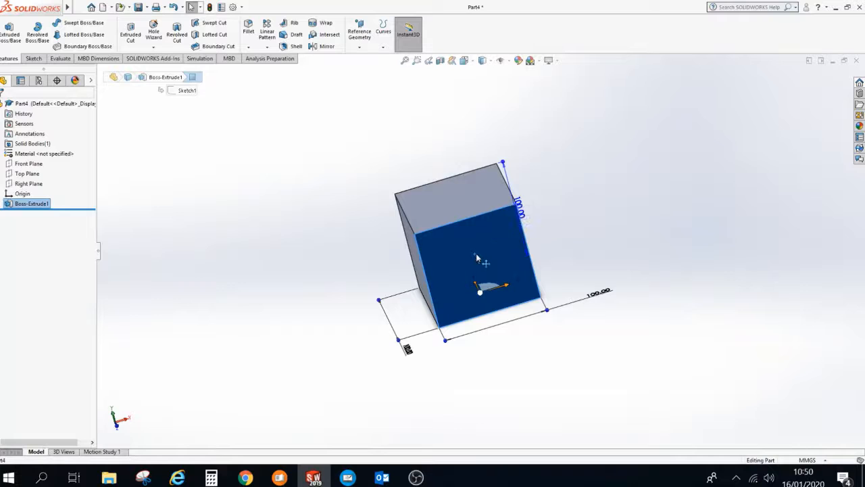
key("ctrl+8")
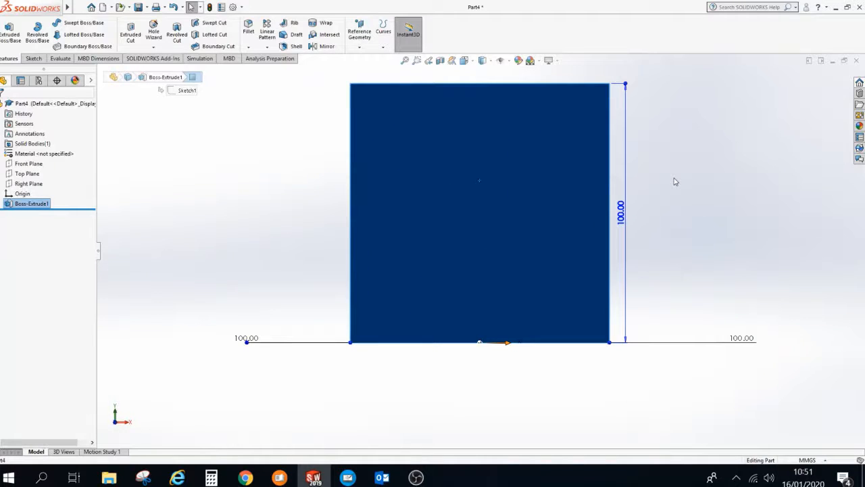
key("ctrl+7")
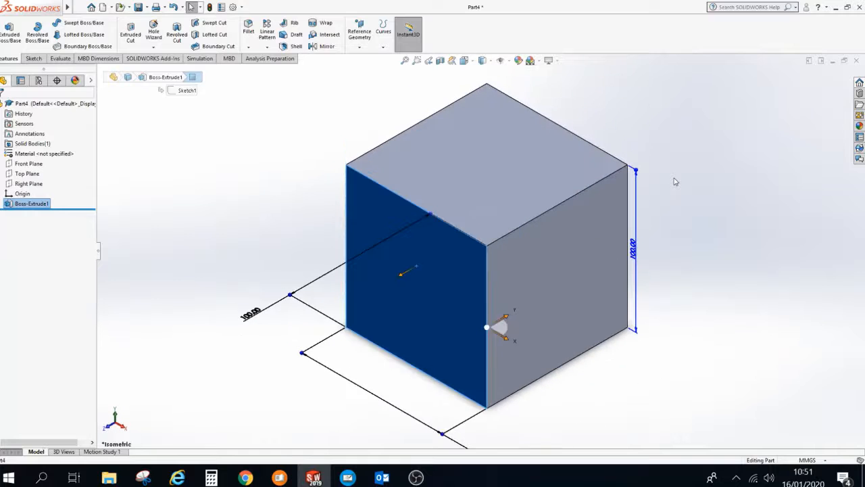
left_click(675, 181)
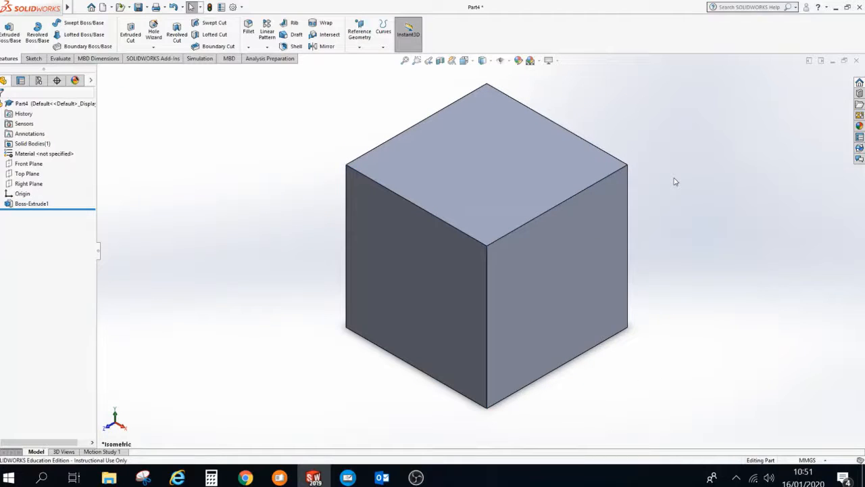
key("f")
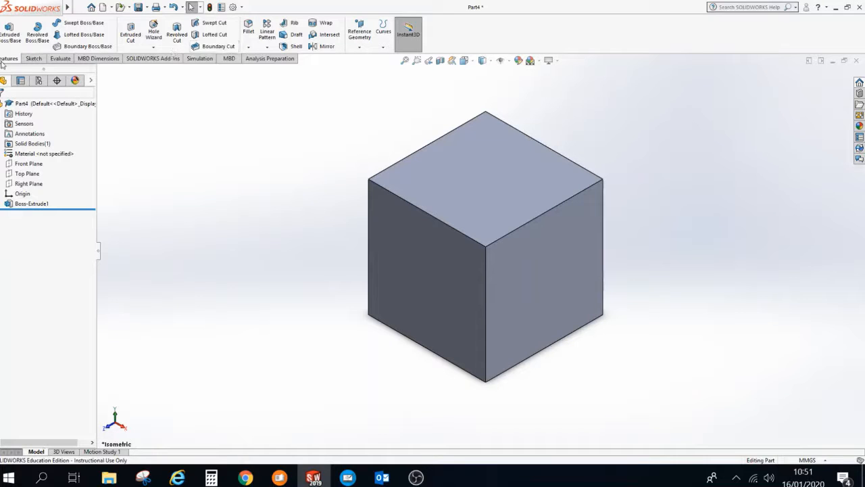
Step: Start an extruded boss on the cube's top face and sketch a corner rectangle about 82 by 18 mm near the back edge
left_click(9, 34)
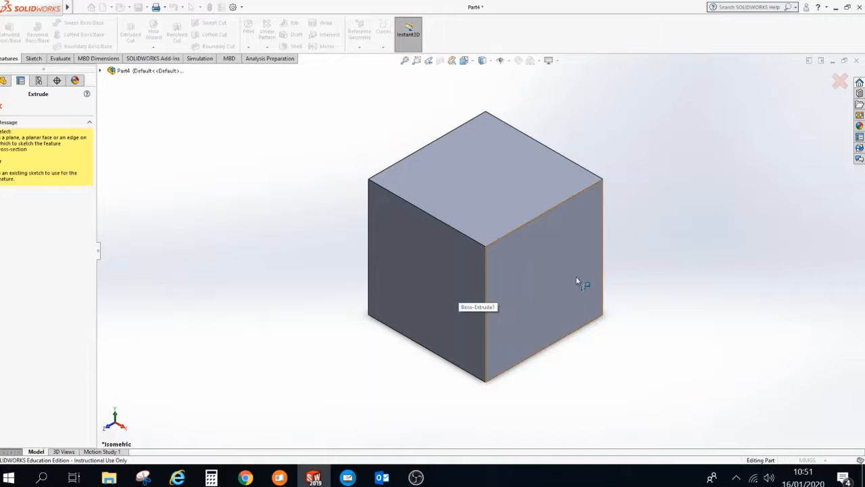
left_click(501, 175)
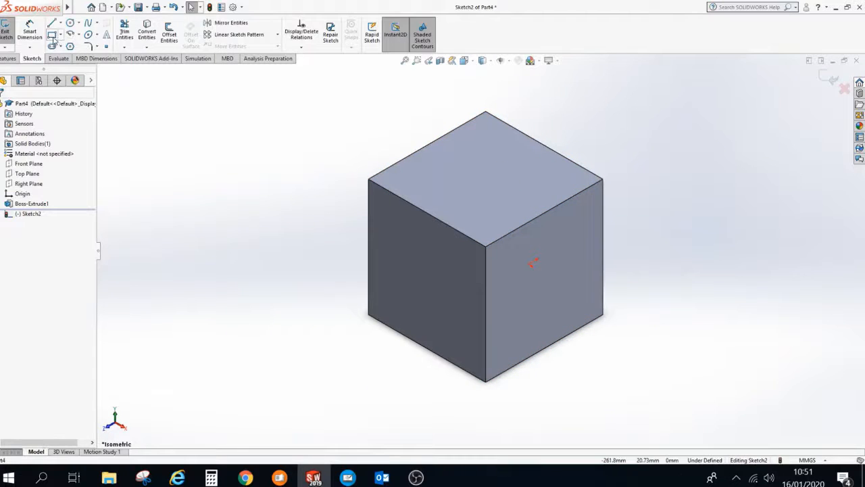
left_click(53, 39)
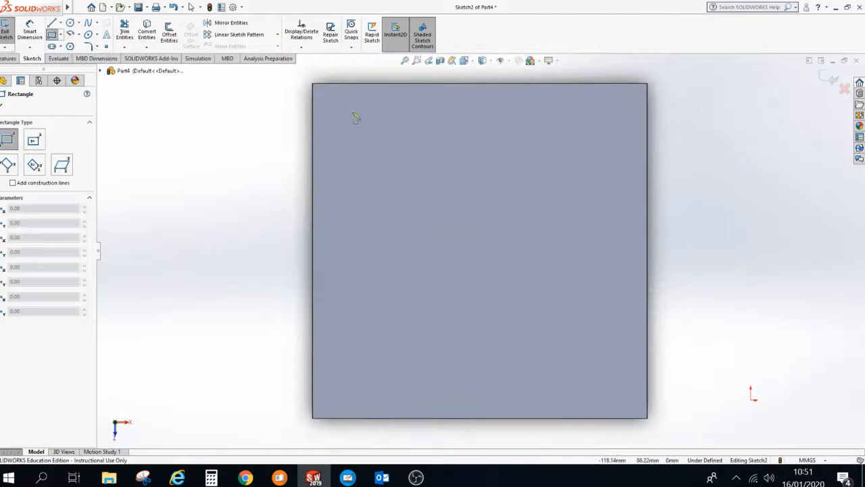
left_click(346, 107)
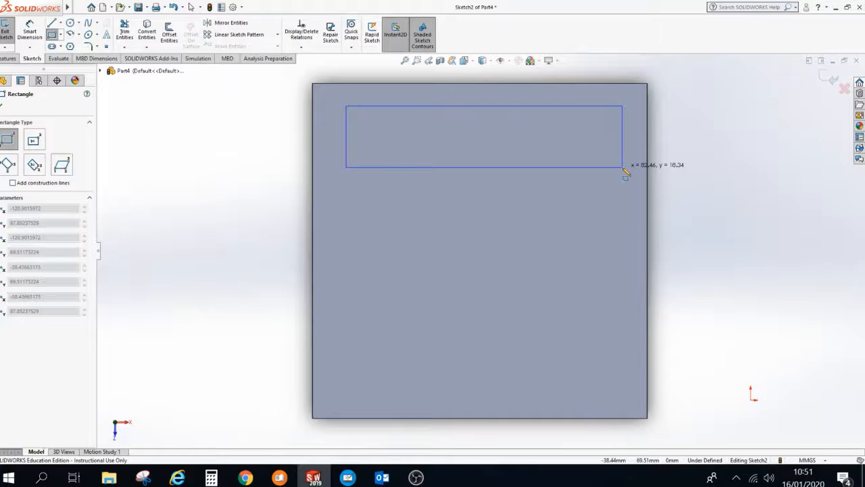
left_click(622, 167)
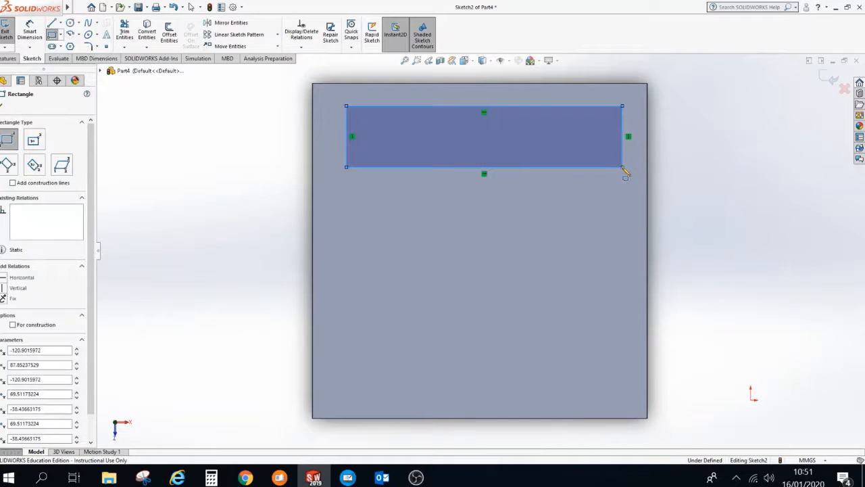
Step: Exit the sketch and extrude the rectangle upward as a blind boss to a depth of 50 mm
left_click(8, 32)
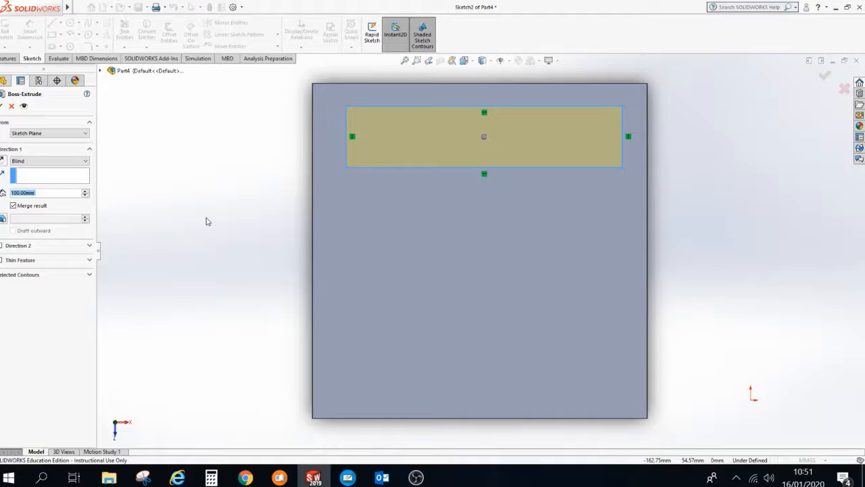
key("ctrl+7")
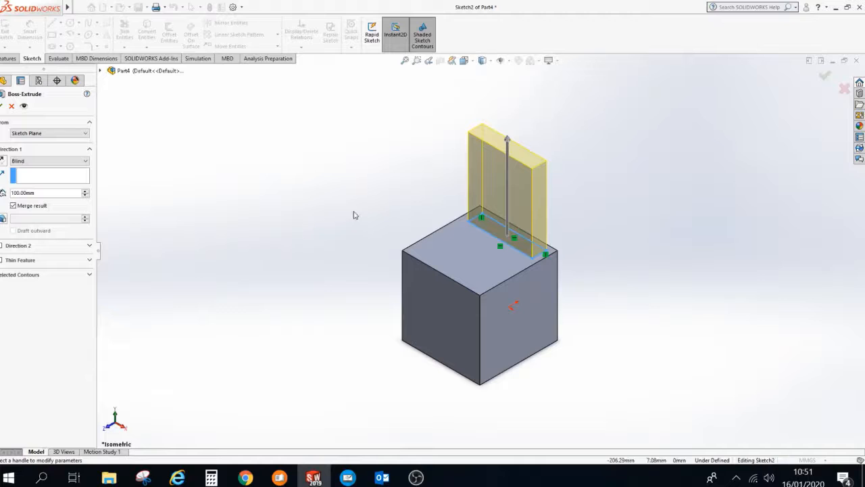
mouse_move(346, 195)
middle_mouse_down()
mouse_move(346, 149)
mouse_move(361, 196)
mouse_move(339, 186)
middle_mouse_up()
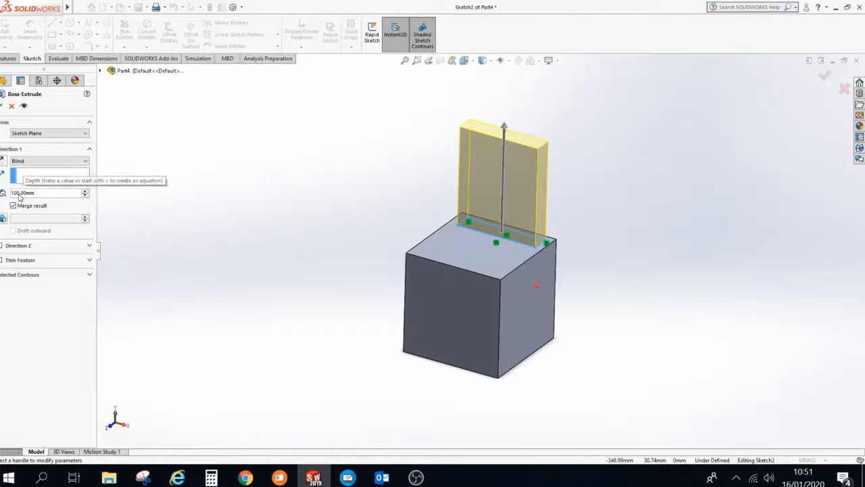
left_click(19, 194)
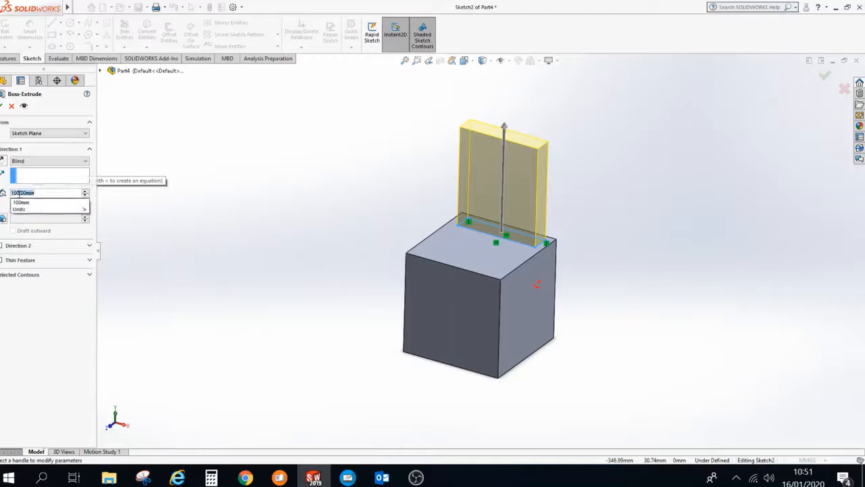
type("50")
key("Return")
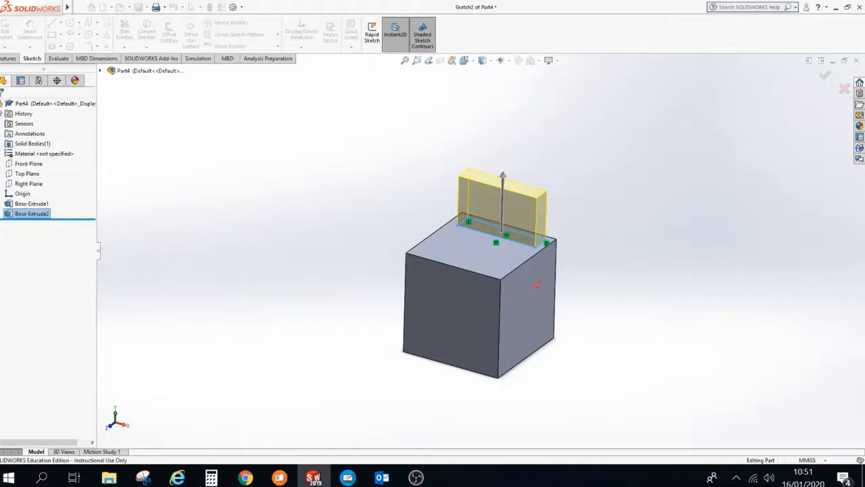
left_click(329, 189)
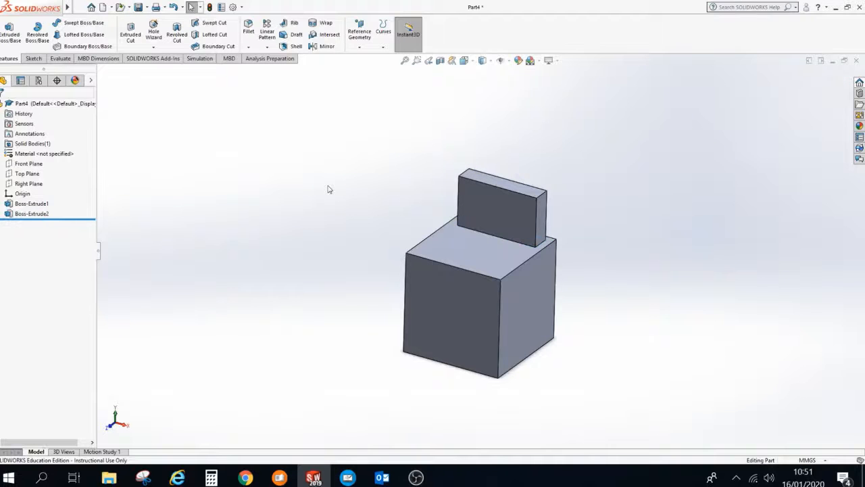
Step: Start an extruded boss on the cube's front face and sketch a circle of about 20 mm radius near the face's centre
middle_click_drag(328, 190, 365, 205)
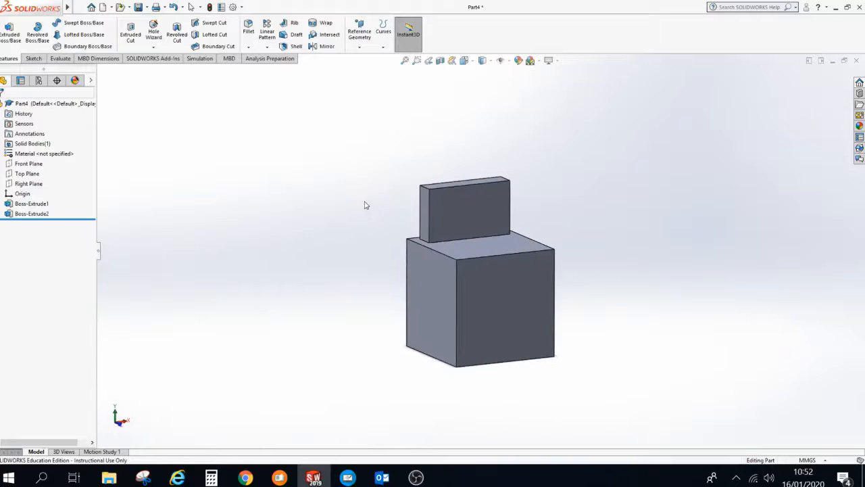
left_click(10, 37)
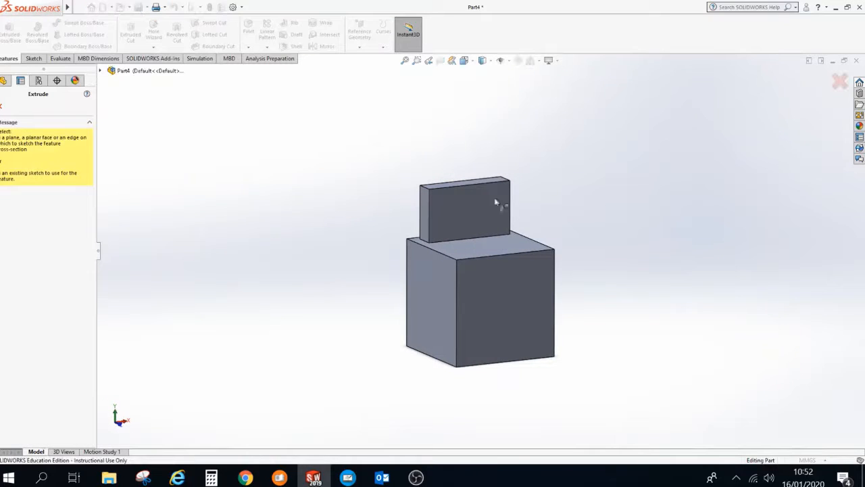
left_click(489, 298)
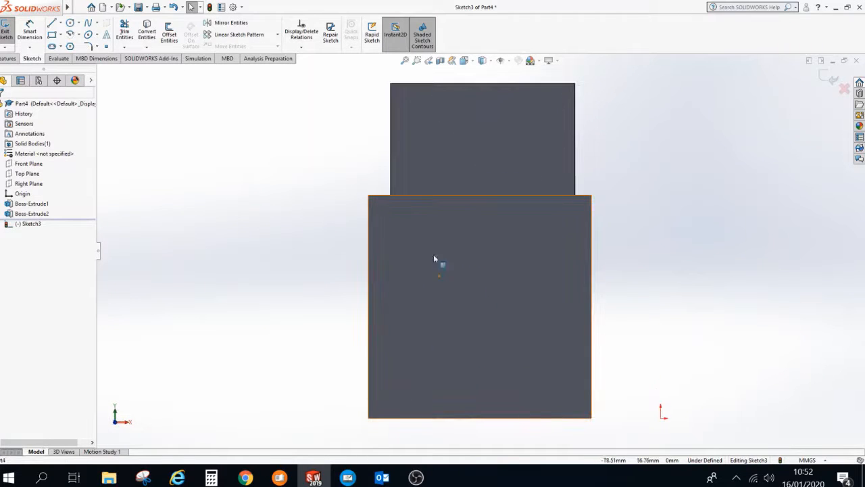
left_click(71, 25)
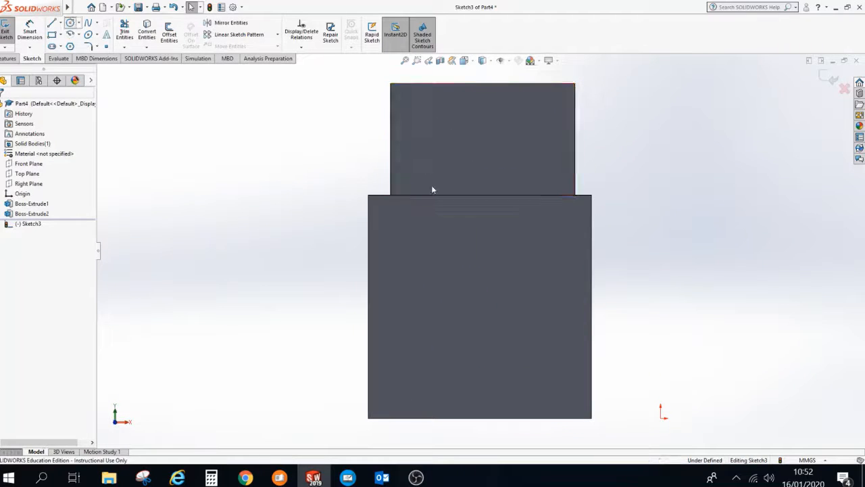
left_click(478, 302)
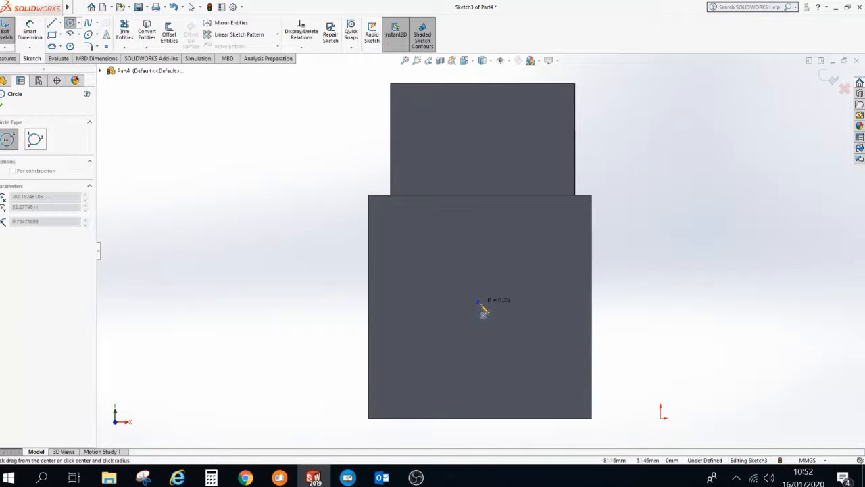
left_click(518, 336)
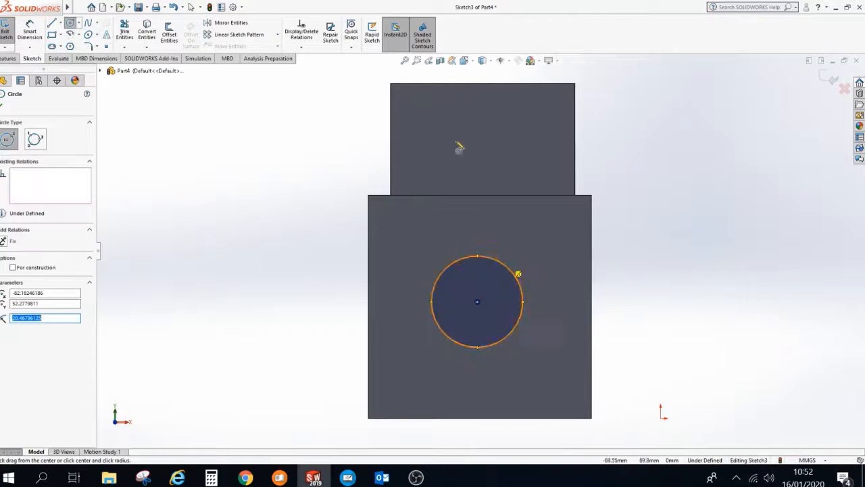
key("Escape")
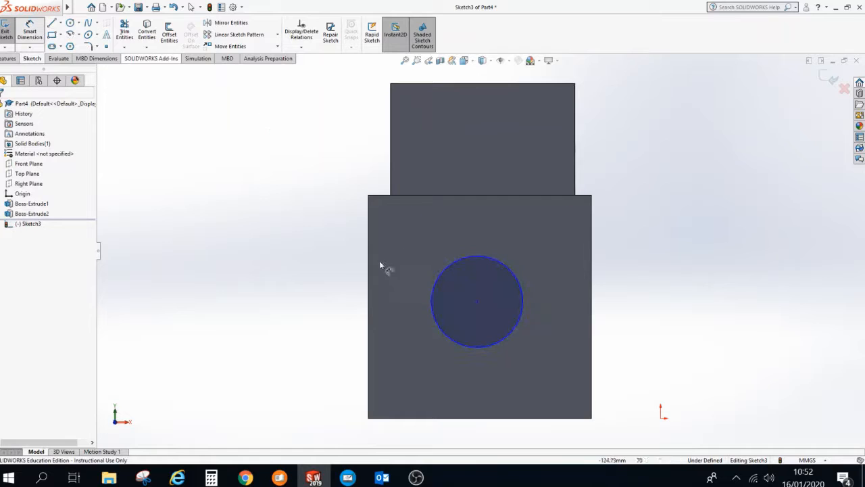
Step: Dimension the circle's centre from the front face's left vertical edge and set the distance to 50 mm
left_click(370, 288)
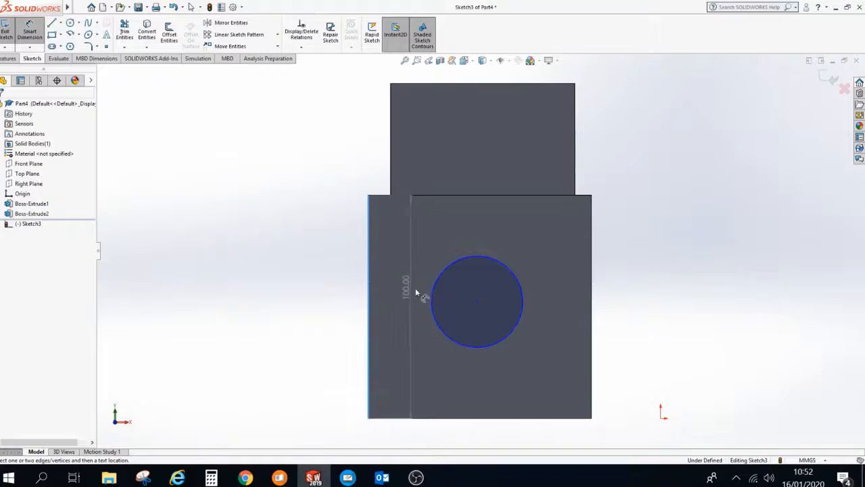
left_click(477, 302)
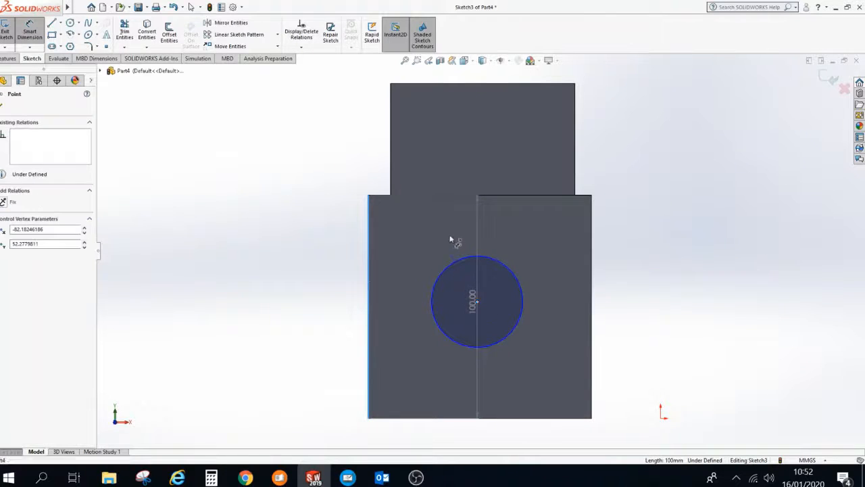
left_click(423, 225)
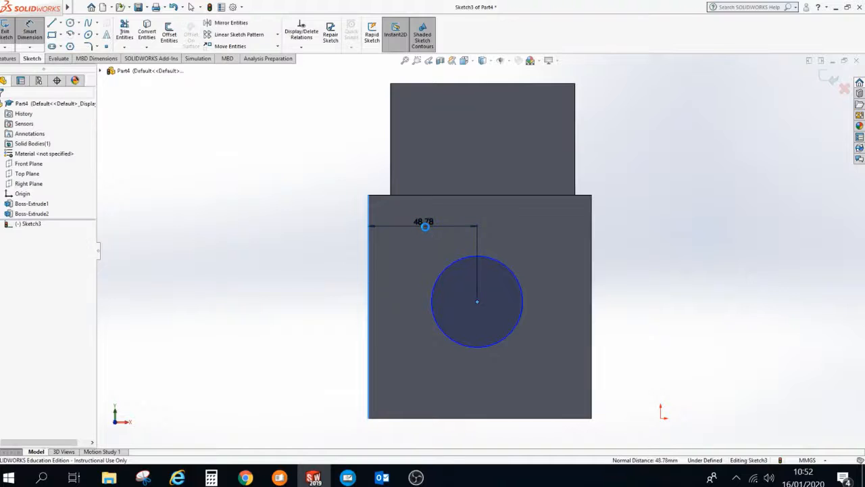
double_click(425, 225)
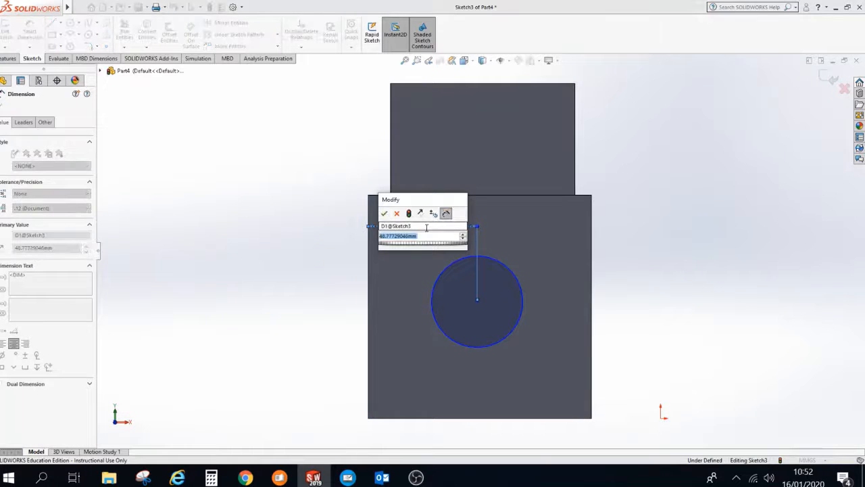
type("50")
key("Return")
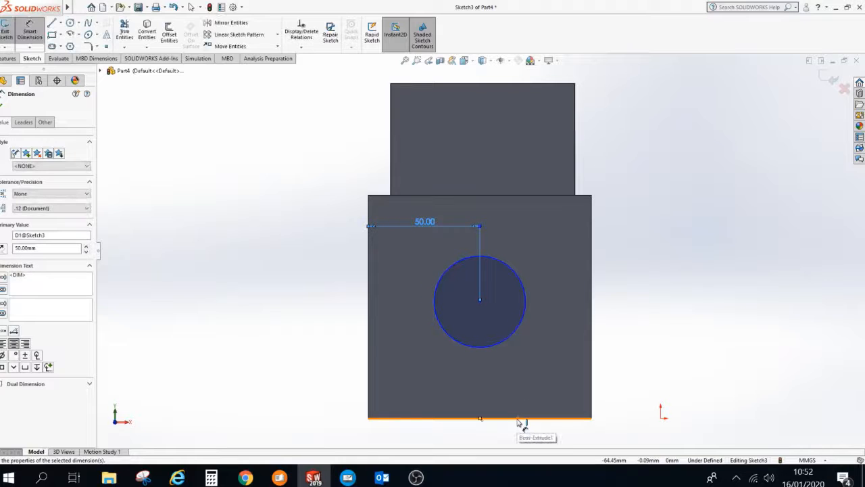
Step: Dimension the circle's centre from the front face's bottom edge and set the distance to 50 mm
left_click(480, 302)
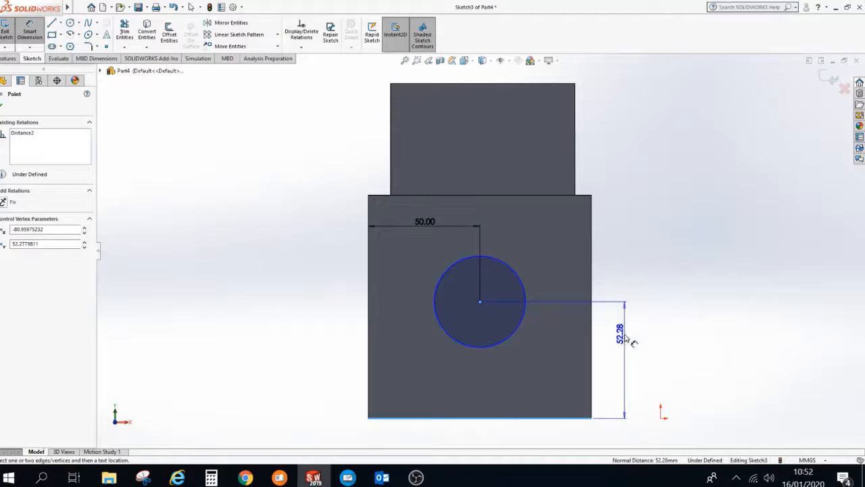
left_click(620, 342)
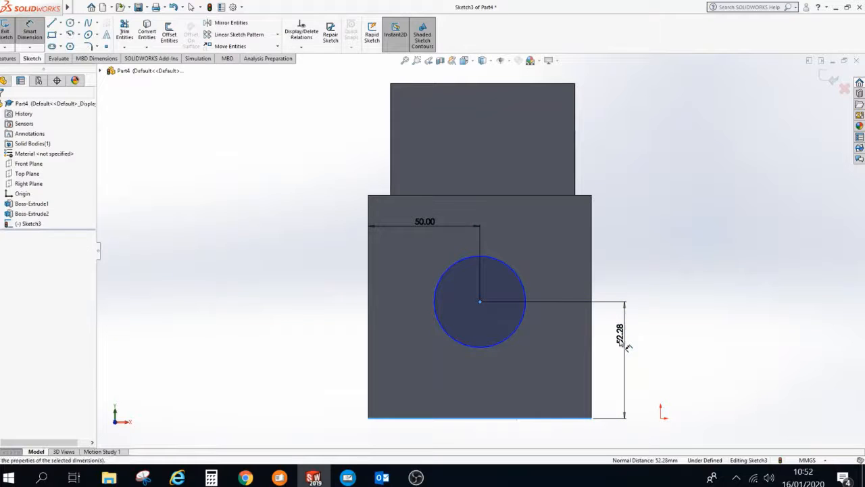
double_click(620, 335)
key("Return")
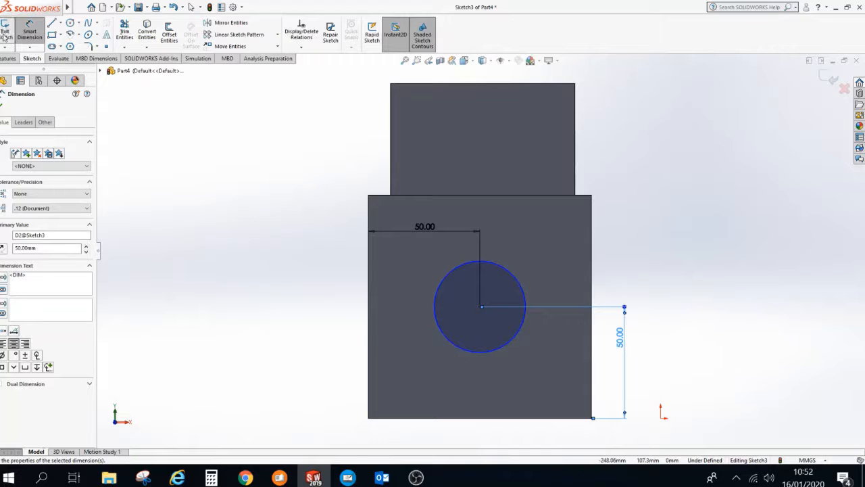
Step: Exit the sketch and extrude the circle outward as a blind boss to a depth of 25 mm
key("Escape")
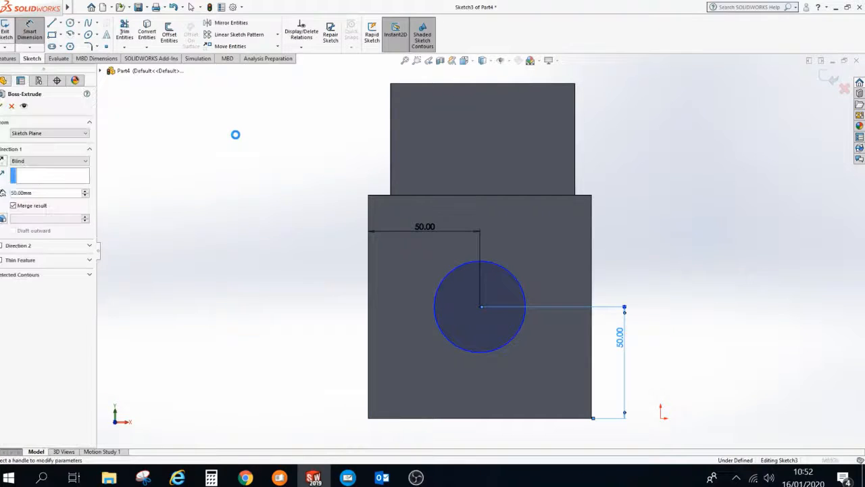
left_click(16, 193)
type("25")
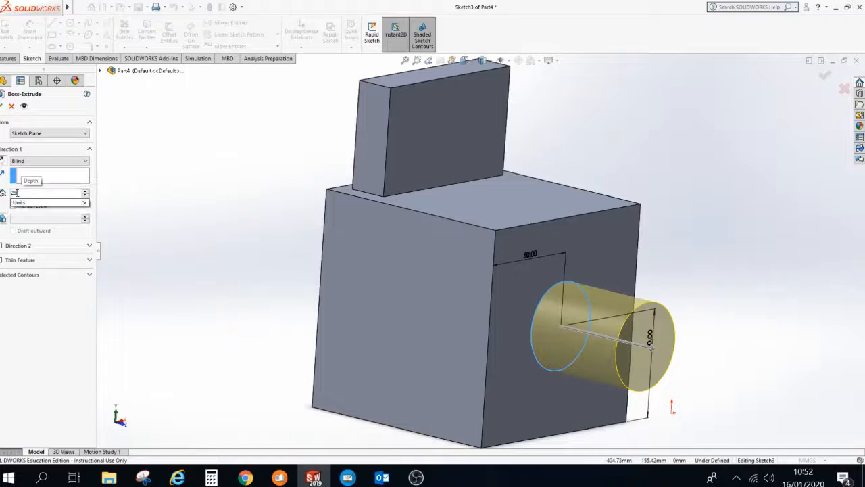
key("Return")
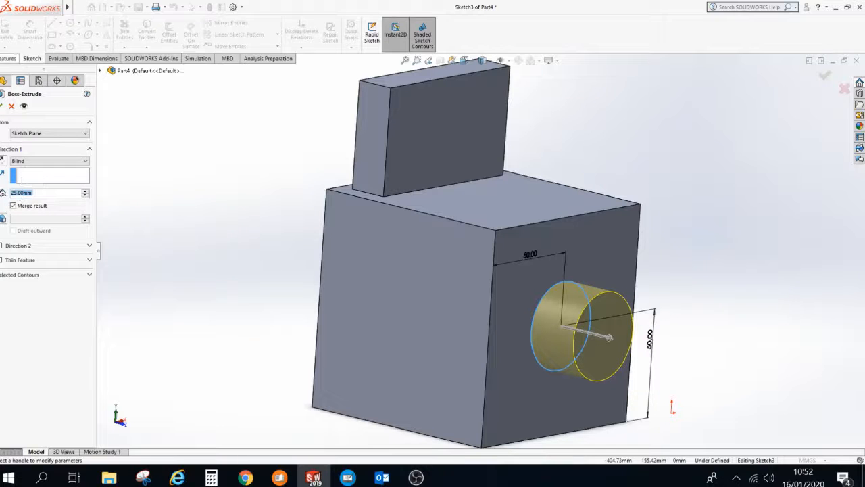
left_click(2, 106)
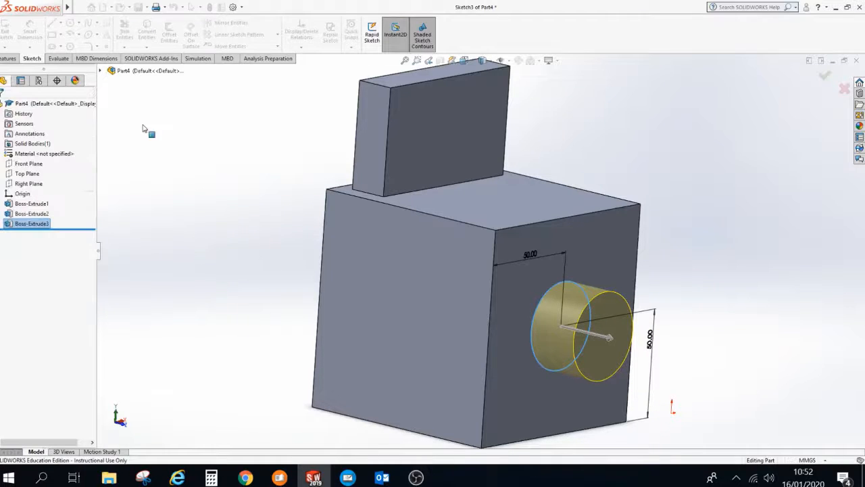
Step: Examine the cube and its two added bosses from several angles, ending in an isometric view
middle_click_drag(219, 213, 138, 233)
left_click(218, 221)
middle_click_drag(253, 194, 295, 234)
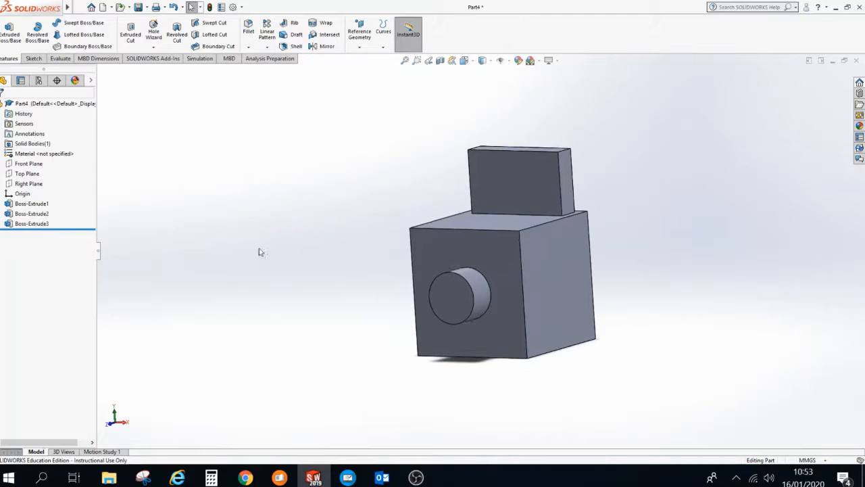
key("ctrl+7")
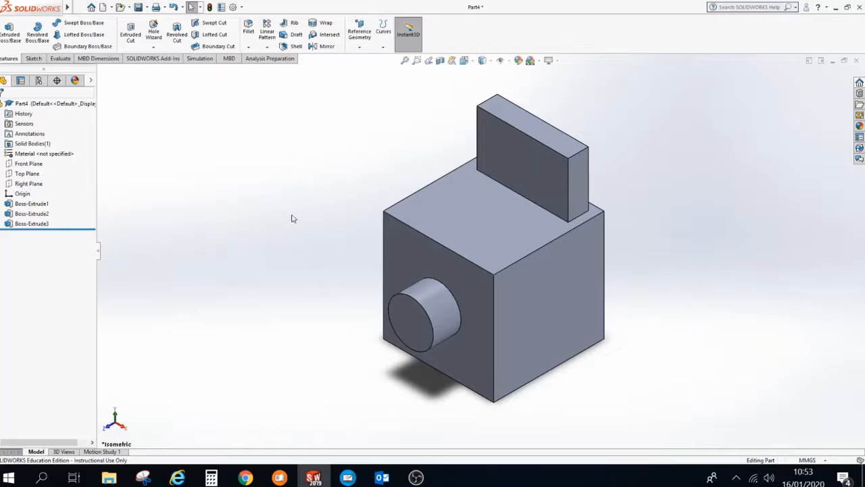
key("z")
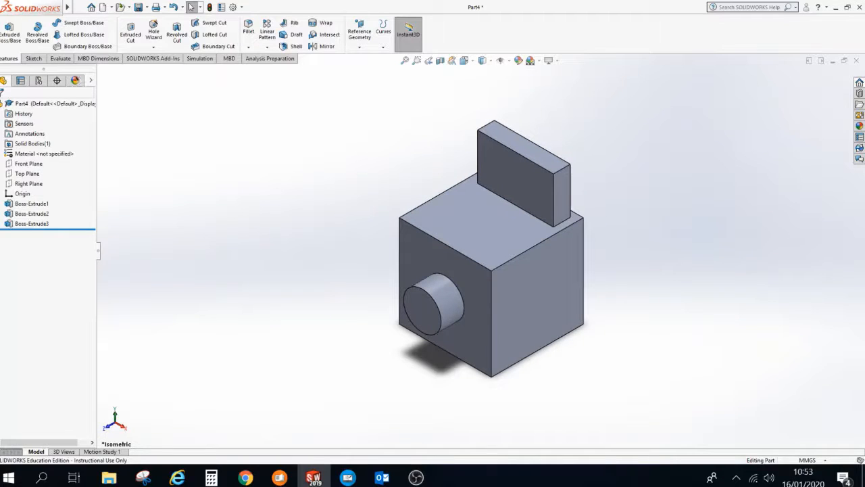
left_click(33, 58)
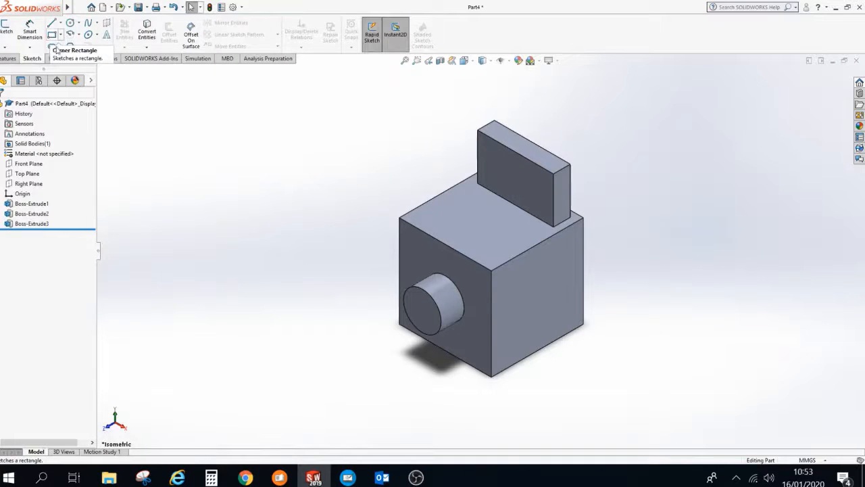
left_click(8, 58)
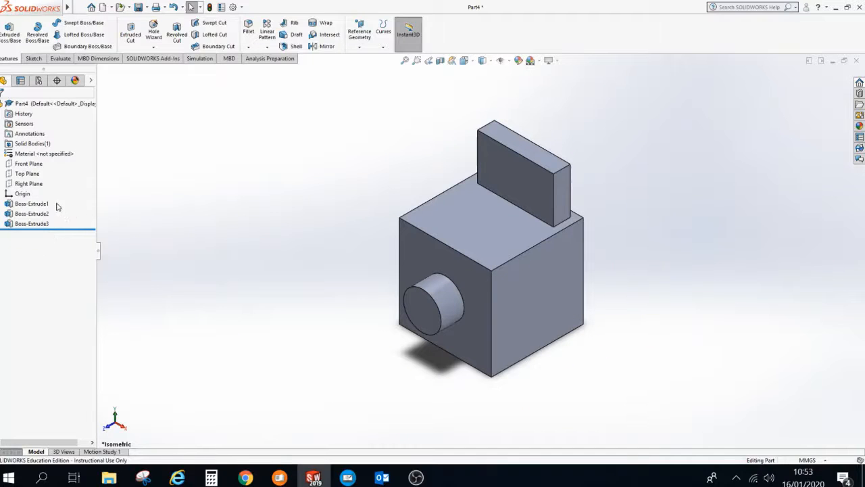
Step: Select the cube, rectangular boss and cylindrical boss features in turn to identify each one on the model, and clear the selection
left_click(32, 204)
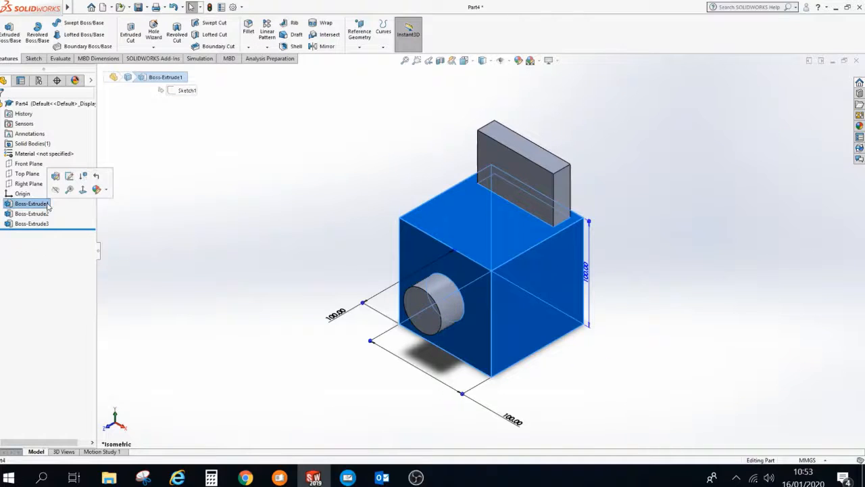
left_click(31, 214)
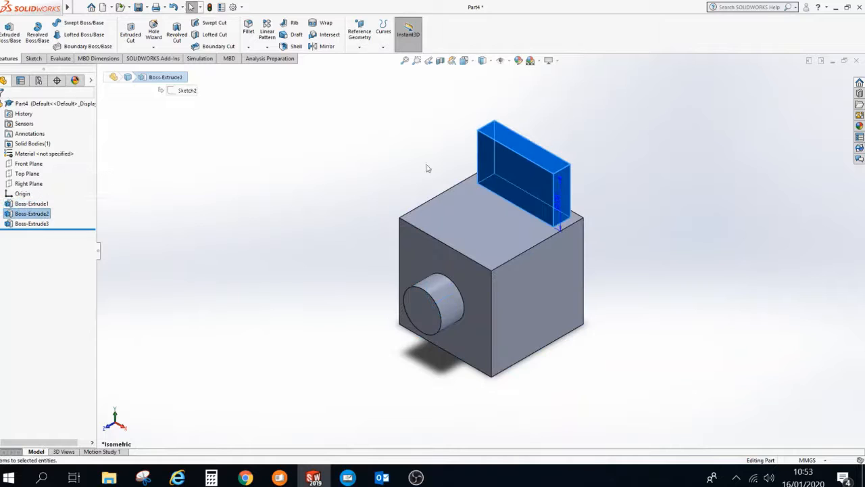
left_click(41, 224)
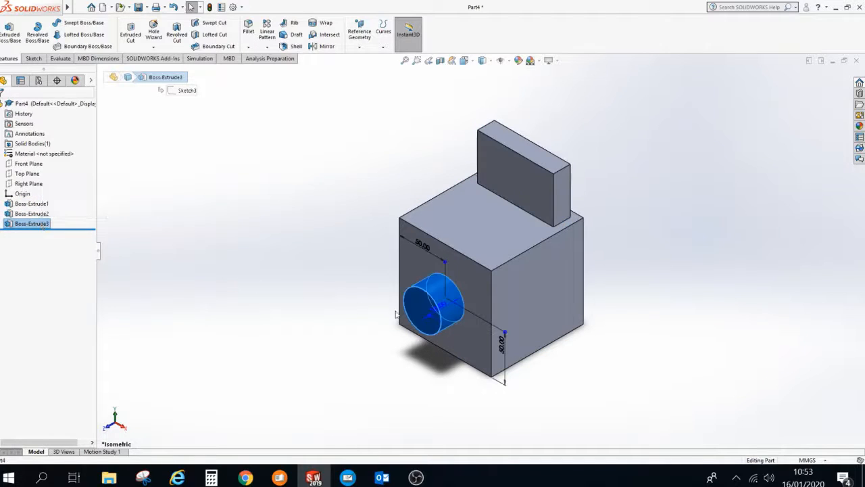
left_click(180, 234)
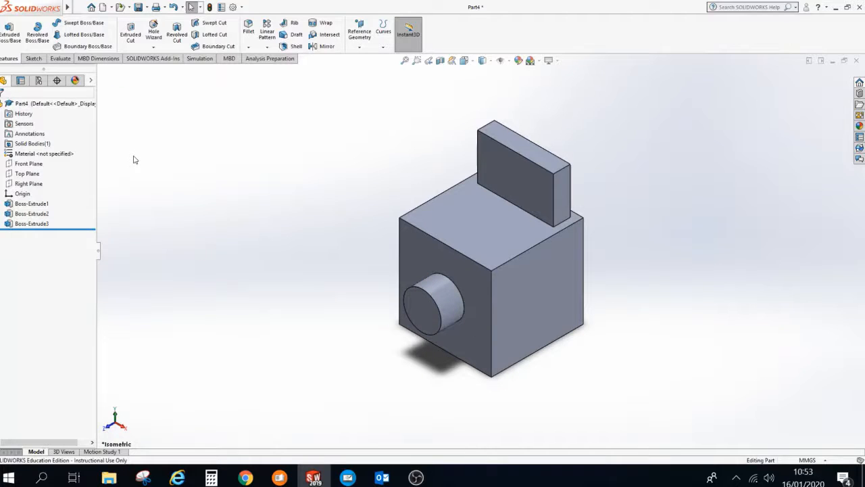
Step: Edit the cylindrical boss's extrude feature and set its blind depth to 100 mm
right_click(38, 225)
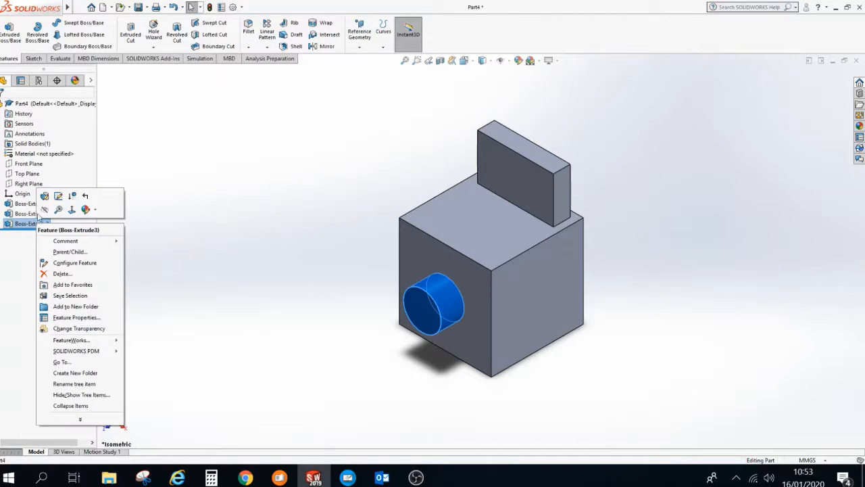
left_click(43, 198)
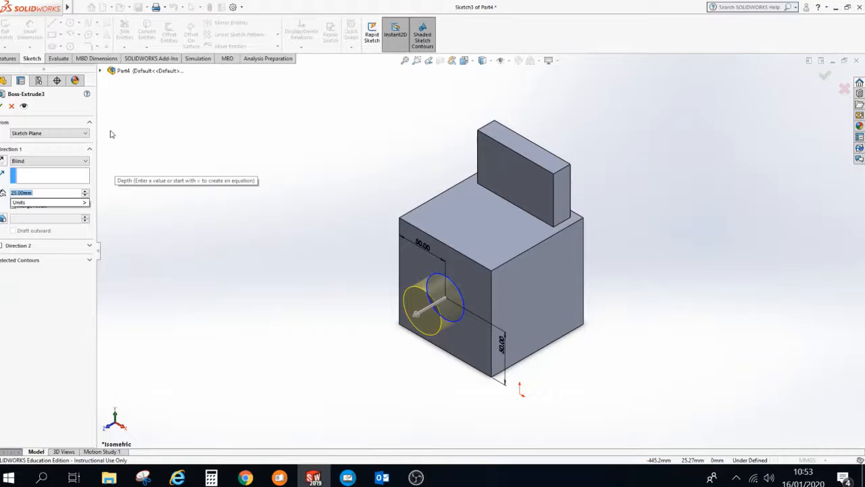
type("100")
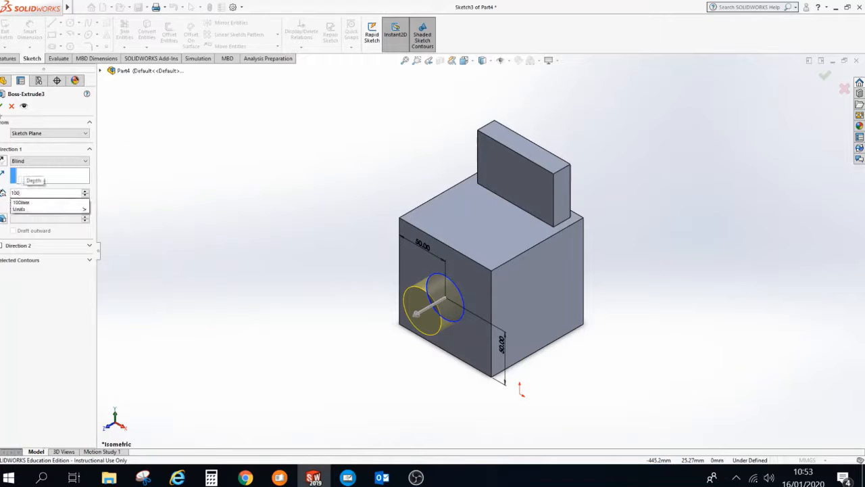
key("Return")
left_click(3, 106)
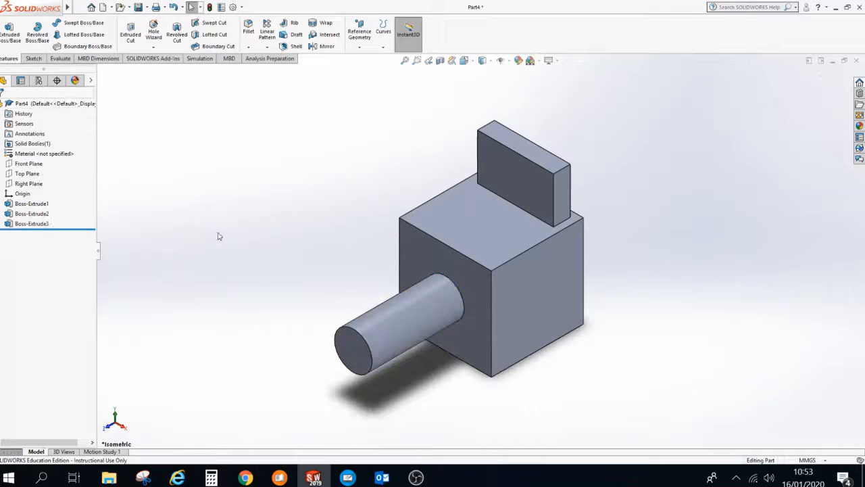
middle_click_drag(216, 239, 313, 187)
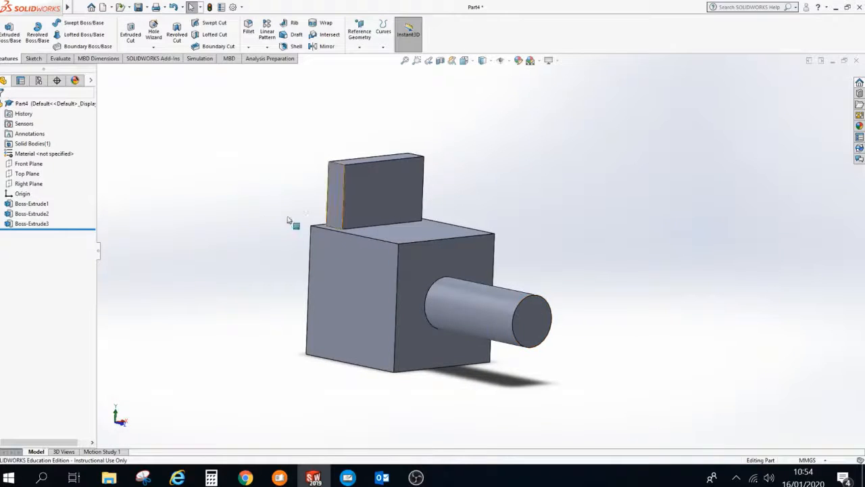
Step: Edit the cylindrical boss's sketch, dimension the circle's diameter at 60 mm, and exit the sketch to rebuild the part
right_click(20, 230)
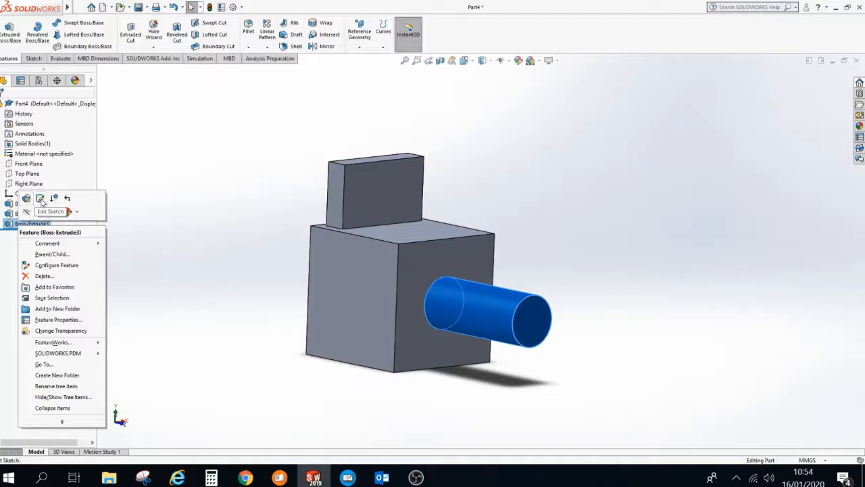
left_click(40, 198)
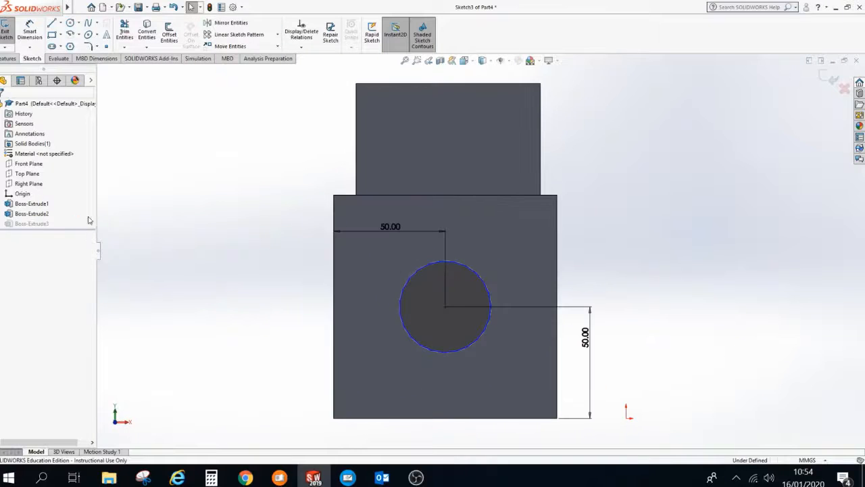
left_click(30, 34)
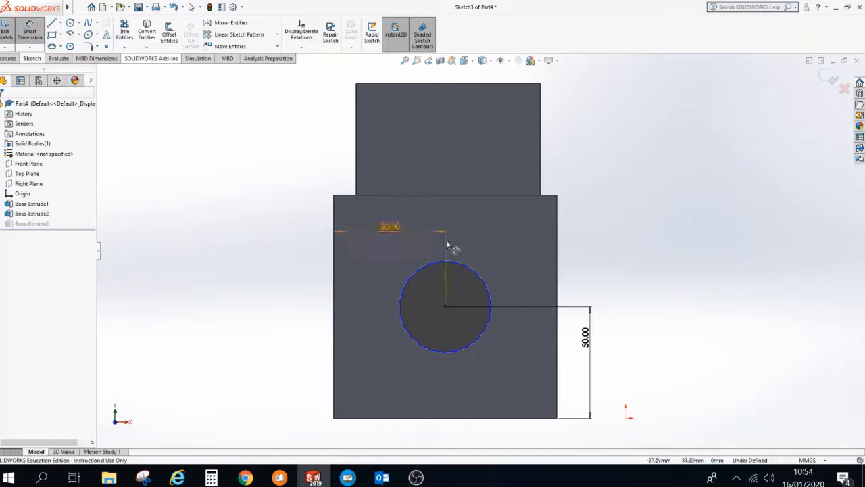
left_click(511, 249)
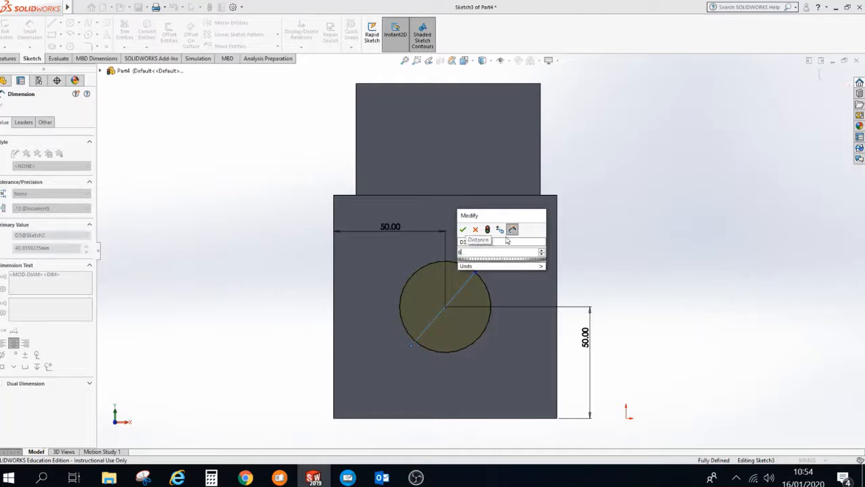
type("60")
key("Return")
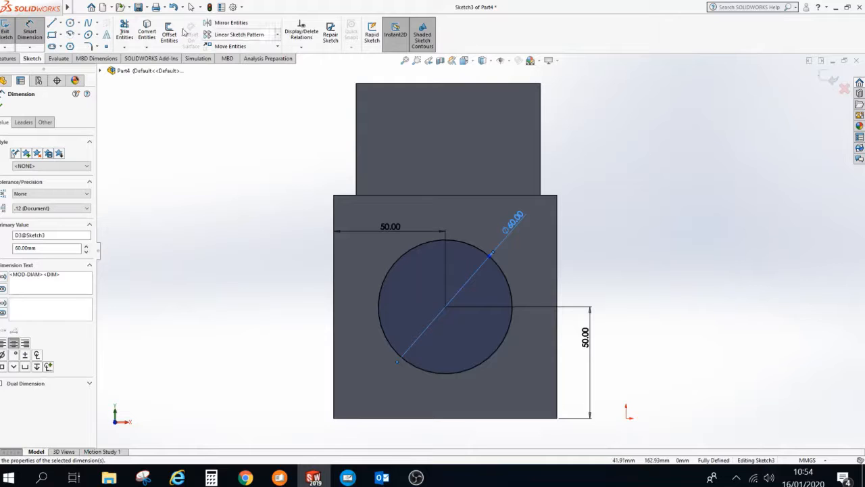
left_click(5, 31)
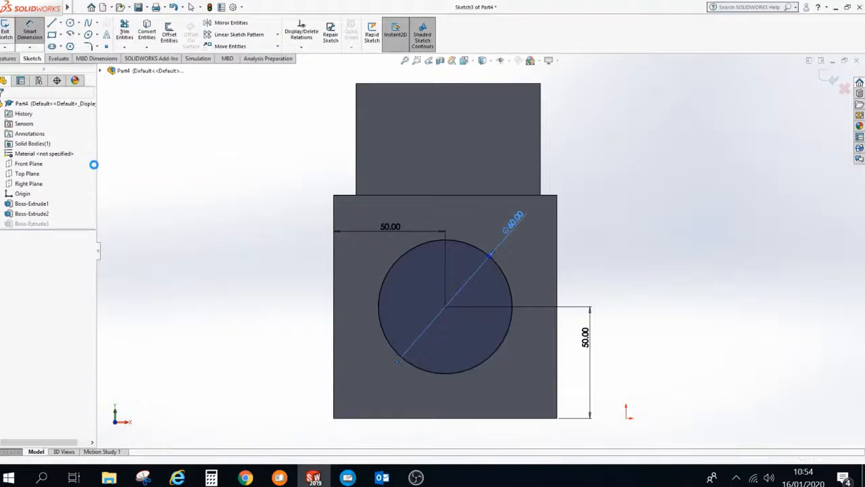
middle_click_drag(132, 205, 209, 204)
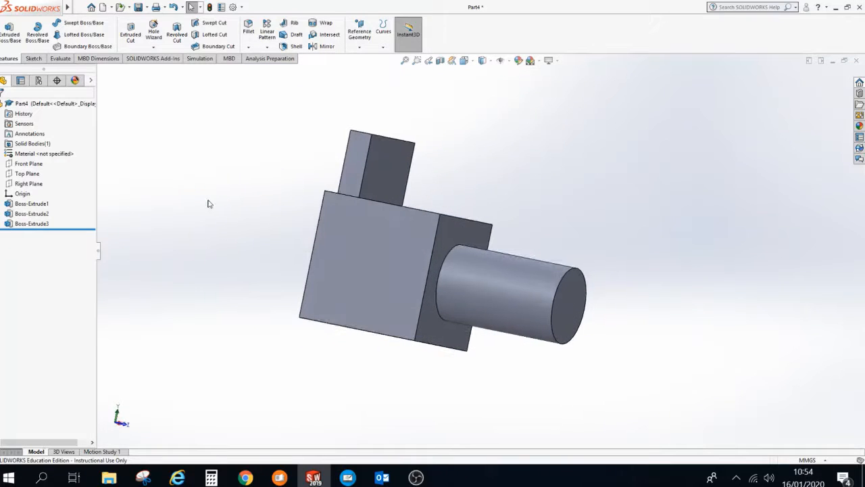
key("ctrl+7")
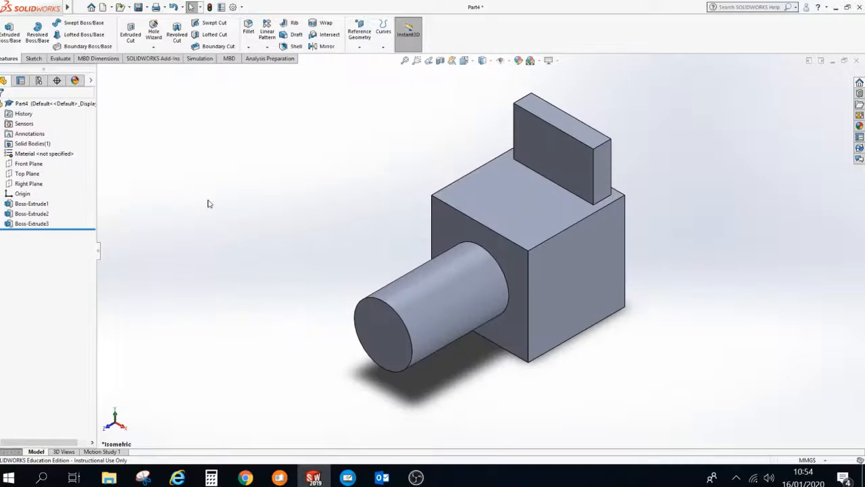